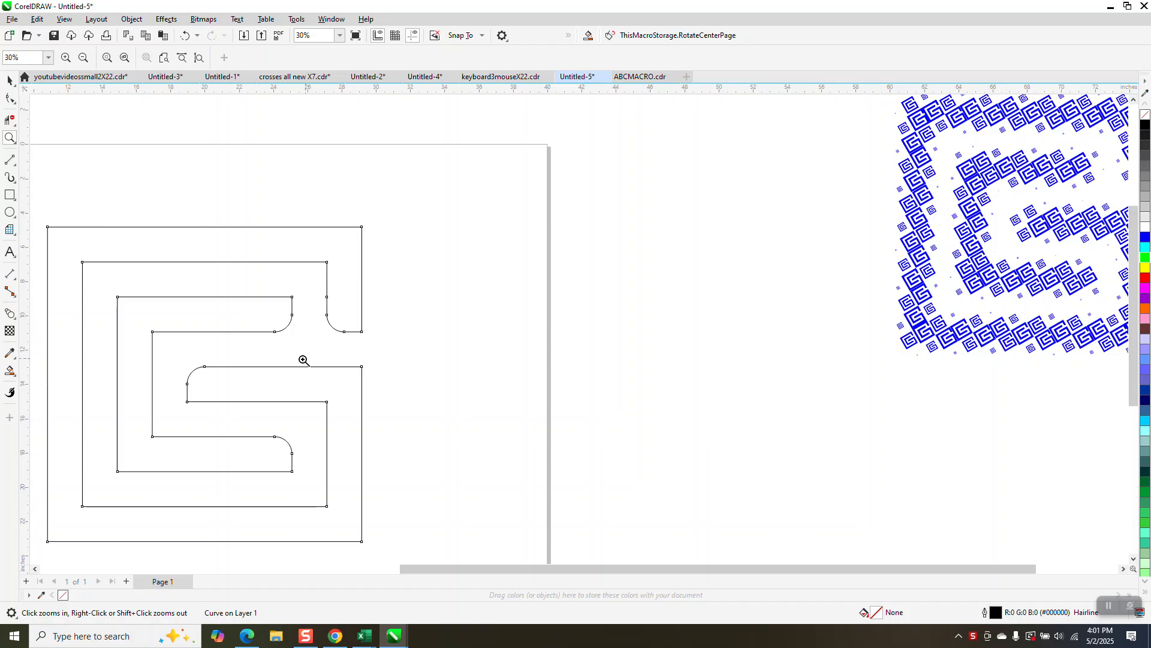
Step: Set the nudge distance to 20 inches
{"action": "left_click", "coordinate": [10, 370]}
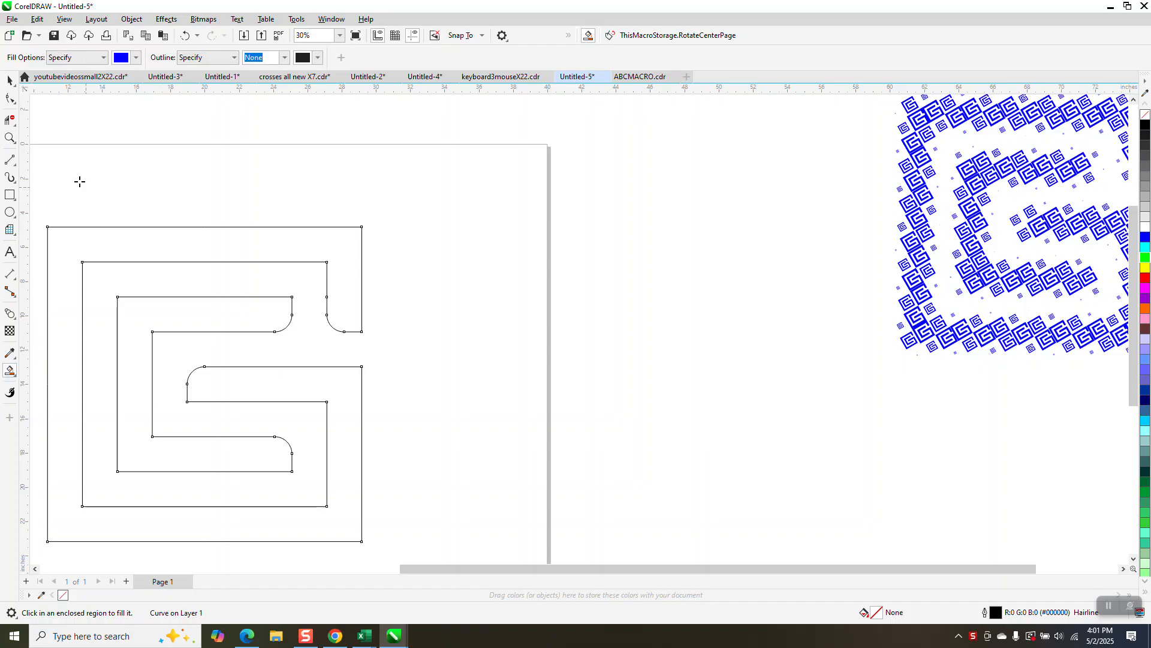
{"action": "left_click", "coordinate": [11, 81]}
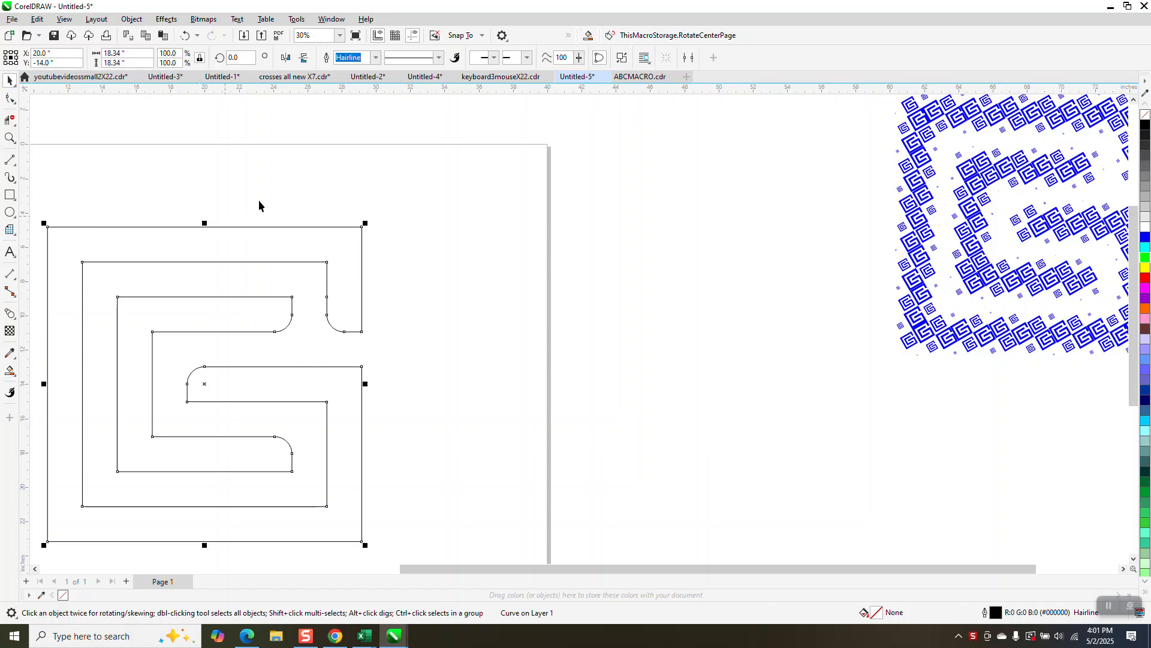
{"action": "left_click", "coordinate": [345, 192]}
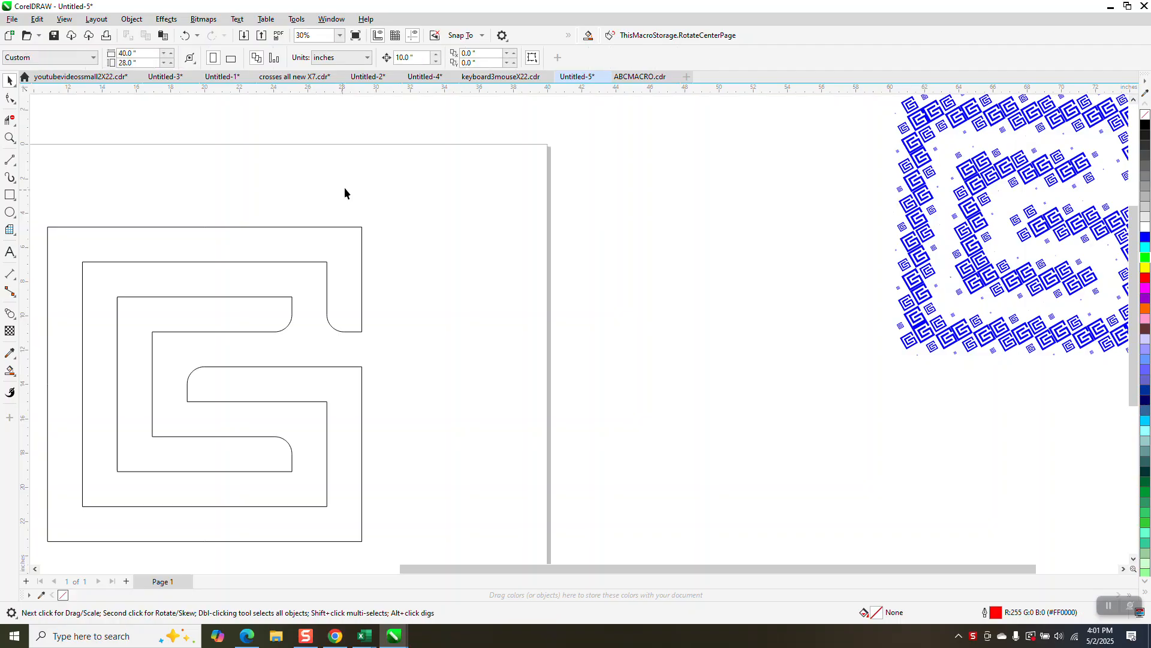
{"action": "left_click", "coordinate": [315, 228]}
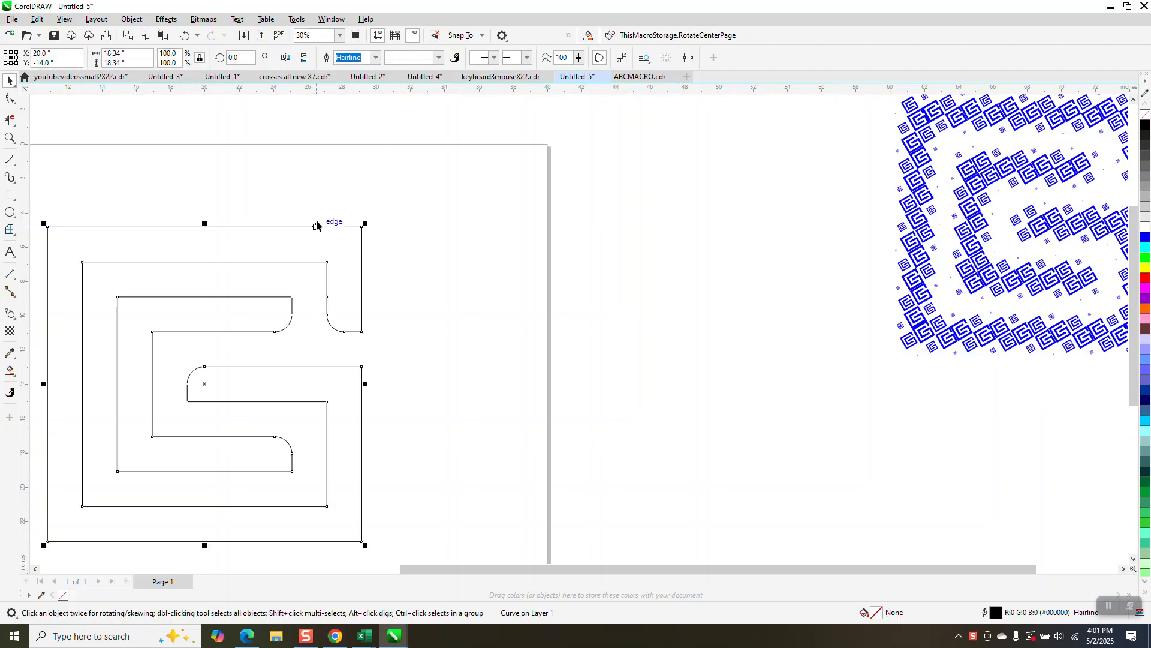
{"action": "left_click", "coordinate": [423, 128]}
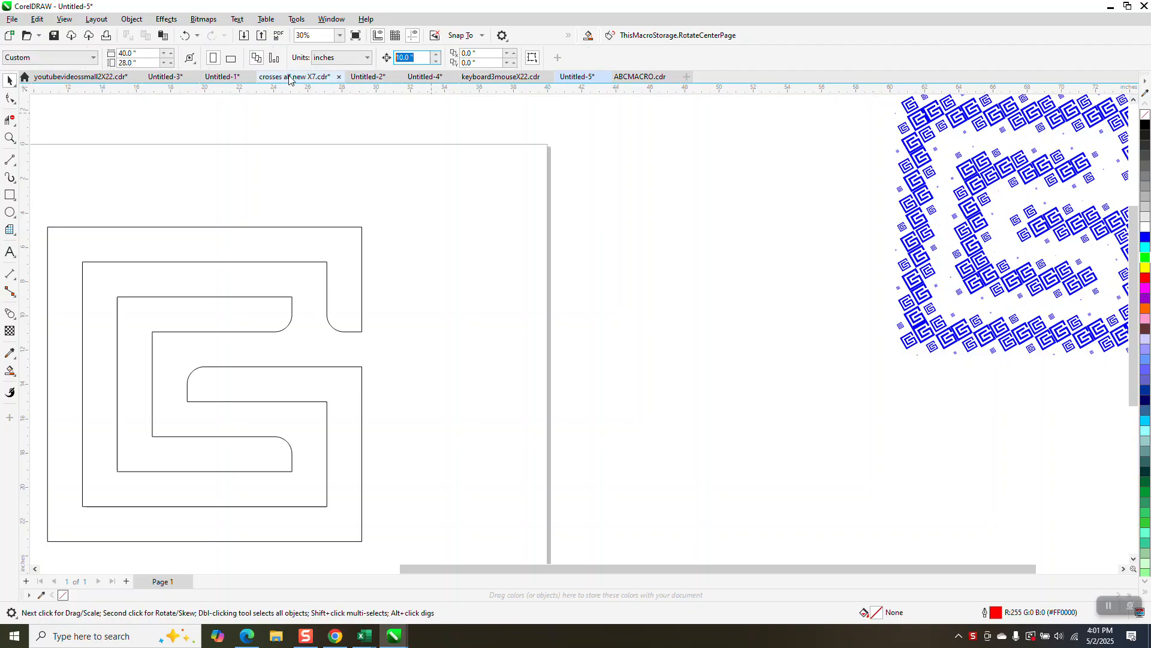
{"action": "type", "text": "20"}
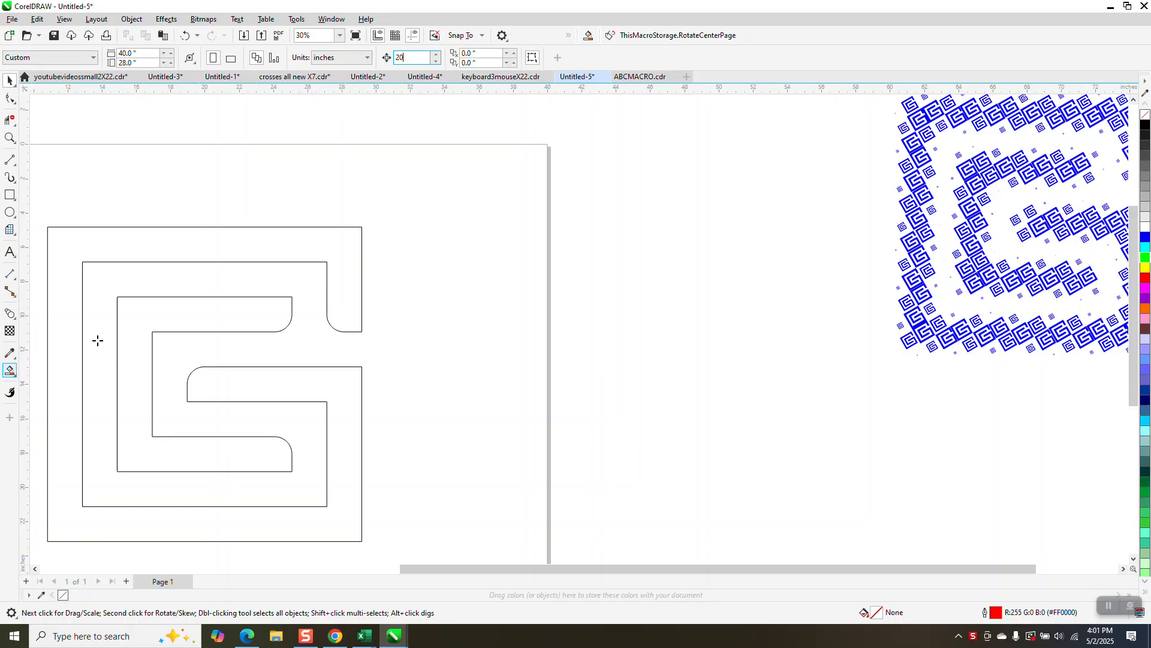
{"action": "key", "text": "Return"}
Step: Smart-fill the outer and inner bands of the maze outline and nudge each fill 20 inches to the right
{"action": "left_click", "coordinate": [298, 247]}
{"action": "key", "text": "Right"}
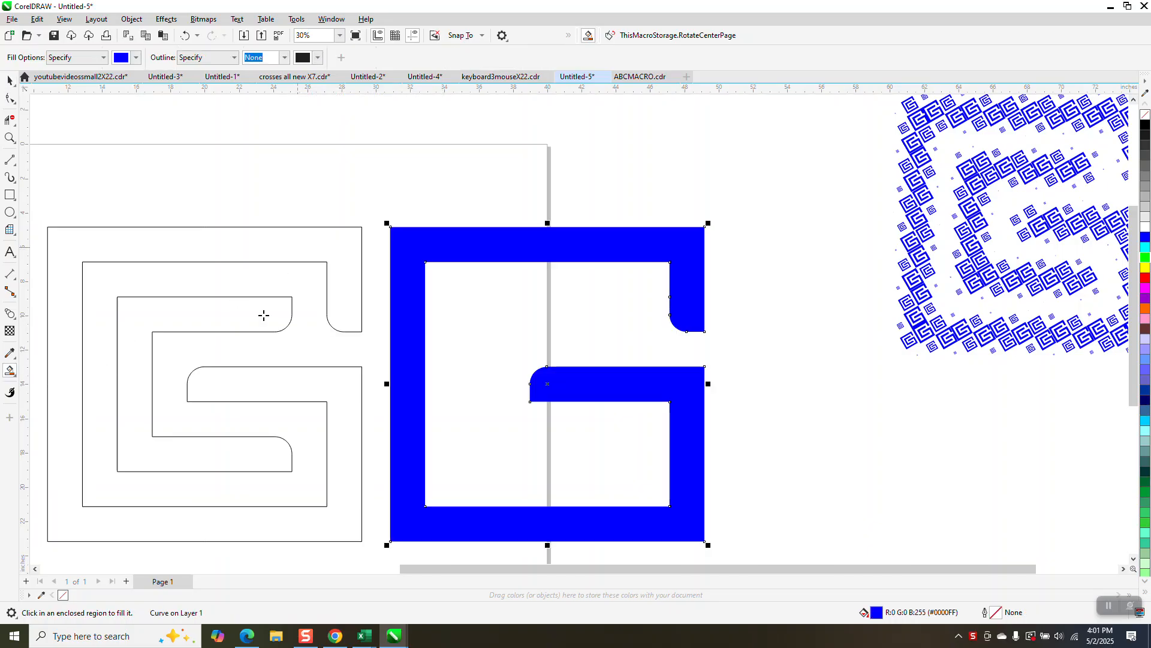
{"action": "left_click", "coordinate": [262, 313]}
{"action": "key", "text": "Right"}
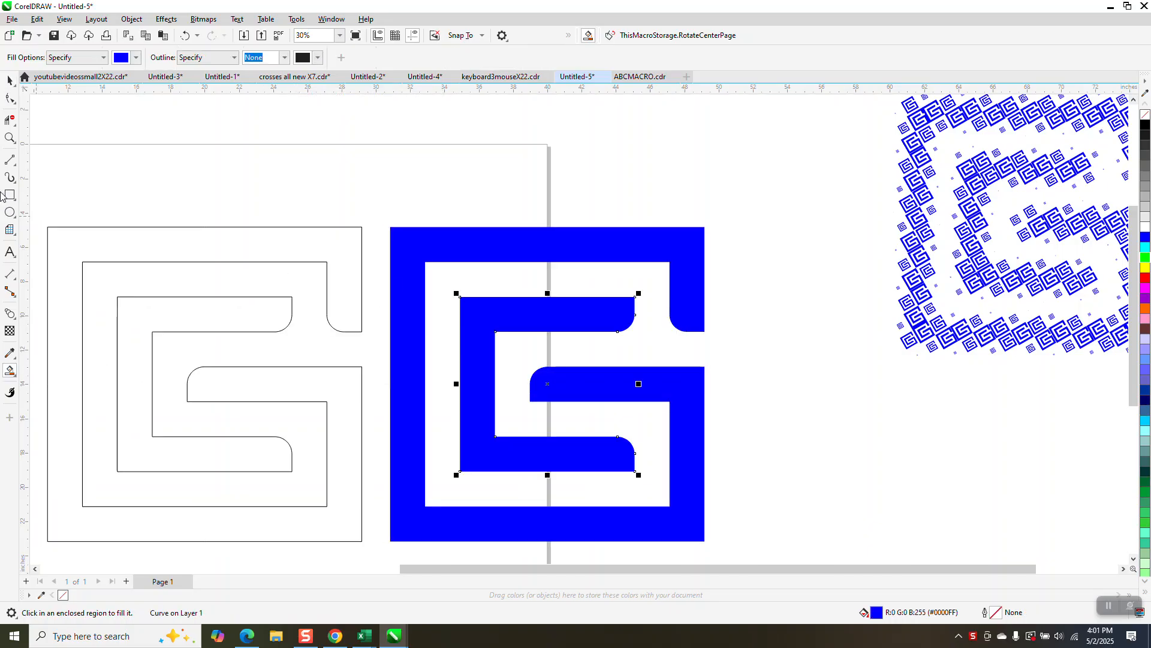
Step: Select both blue filled shapes and group them
{"action": "left_click", "coordinate": [10, 80]}
{"action": "scroll", "coordinate": [414, 190], "scroll_direction": "down", "scroll_amount": 1}
{"action": "left_click_drag", "start_coordinate": [387, 195], "coordinate": [730, 539]}
{"action": "key", "text": "ctrl+g"}
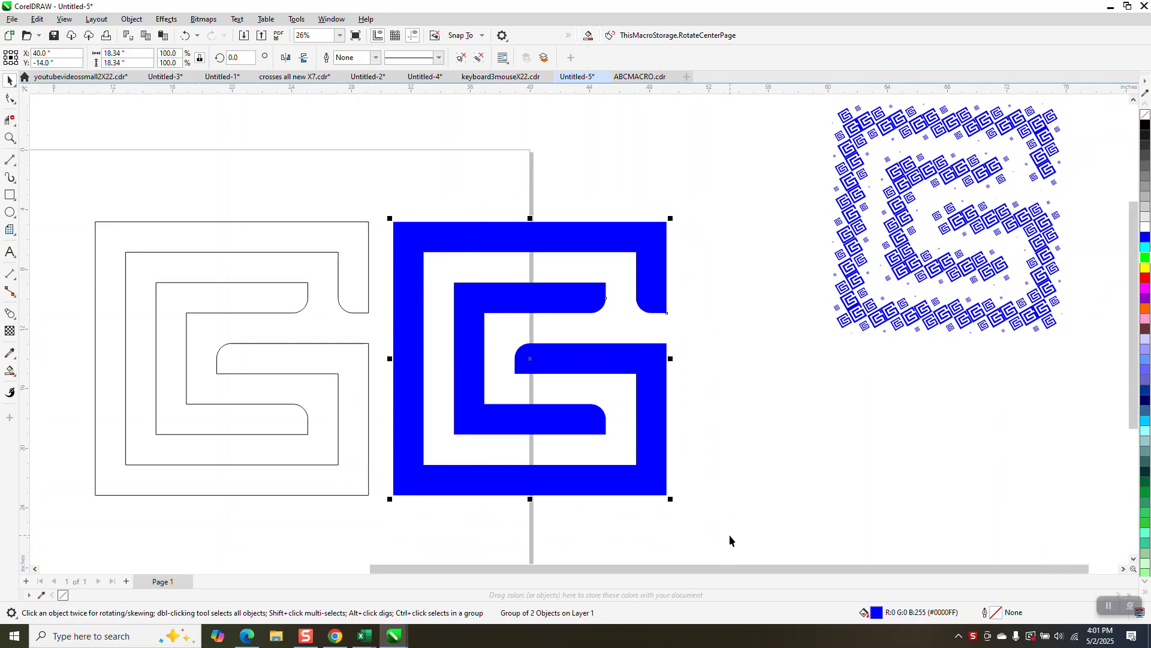
Step: Try to apply the Pointillizer effect with a Custom shape to the group, then cancel it
{"action": "left_click", "coordinate": [166, 18]}
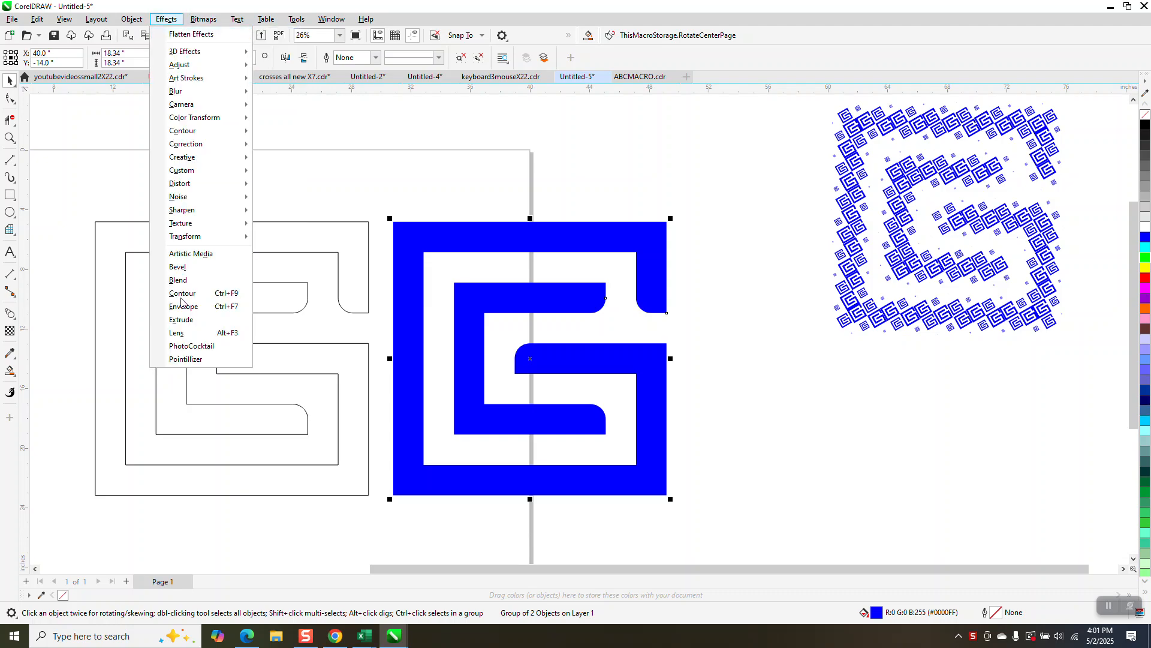
{"action": "left_click", "coordinate": [191, 363]}
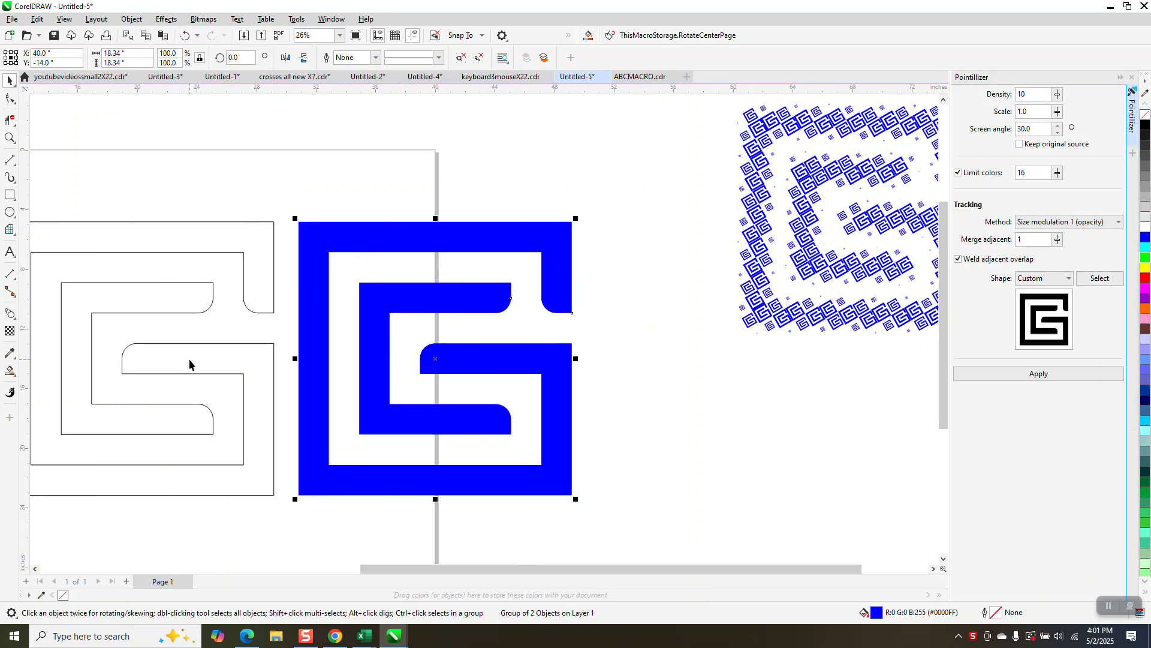
{"action": "left_click", "coordinate": [1067, 278]}
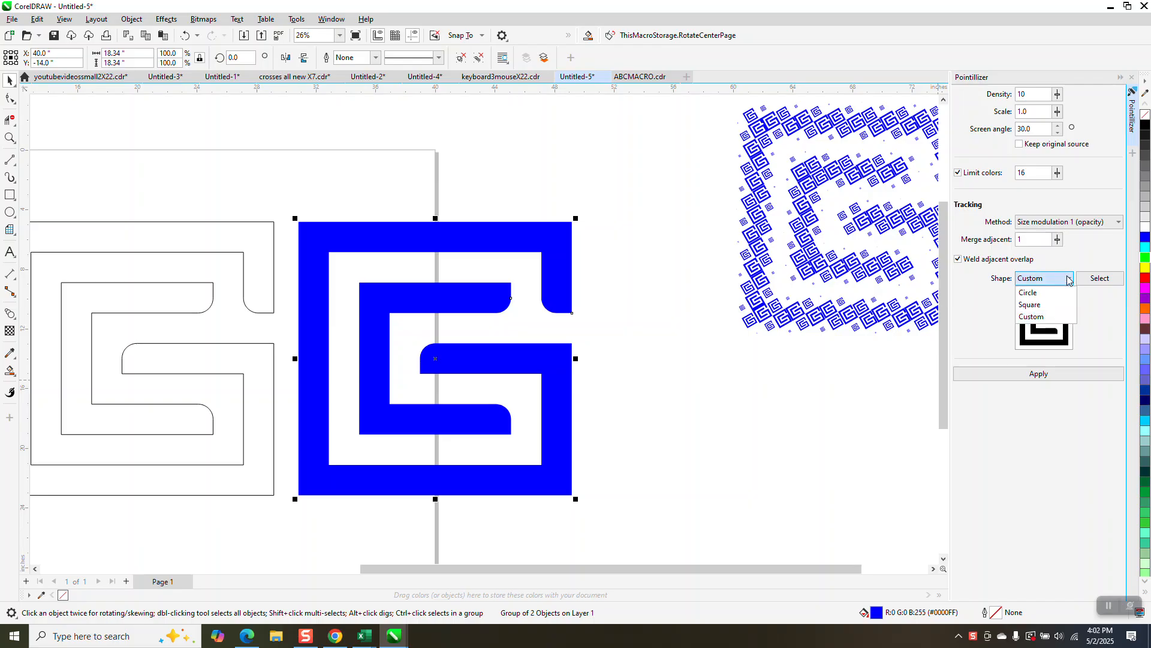
{"action": "left_click", "coordinate": [1033, 316]}
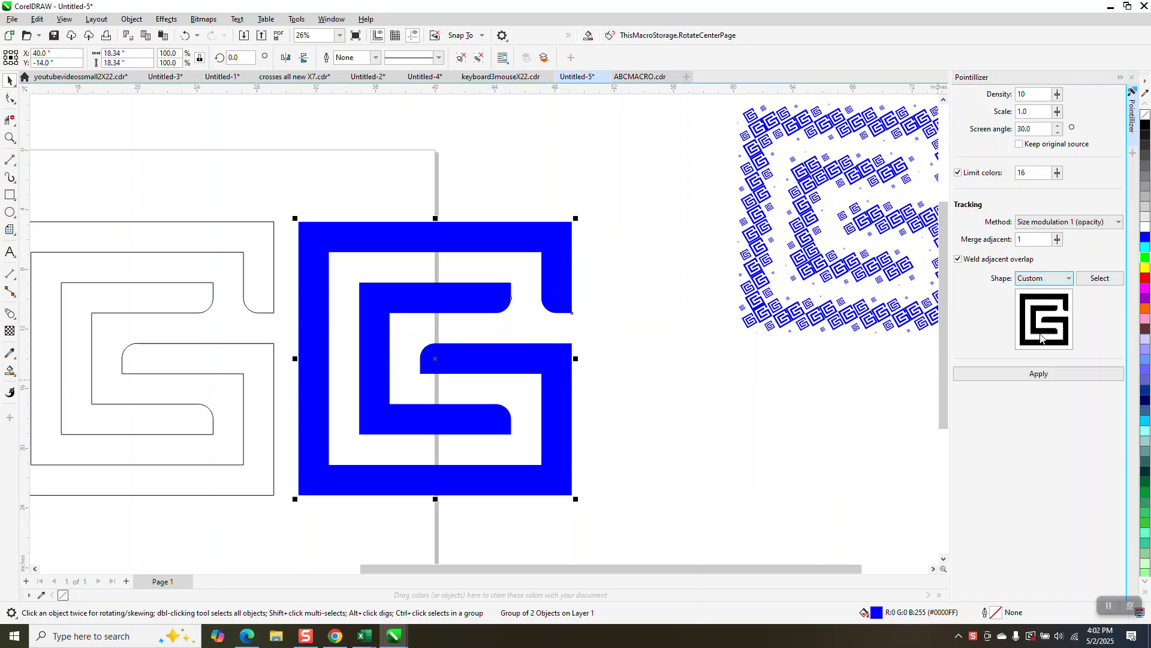
{"action": "left_click", "coordinate": [1038, 373]}
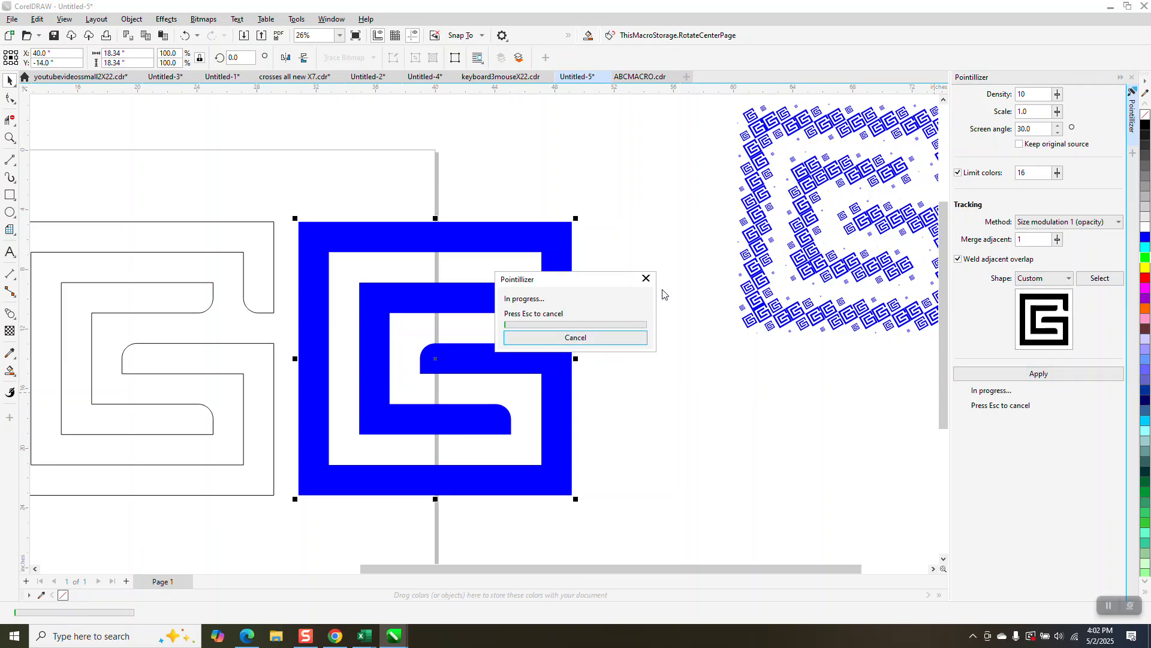
{"action": "left_click", "coordinate": [646, 278]}
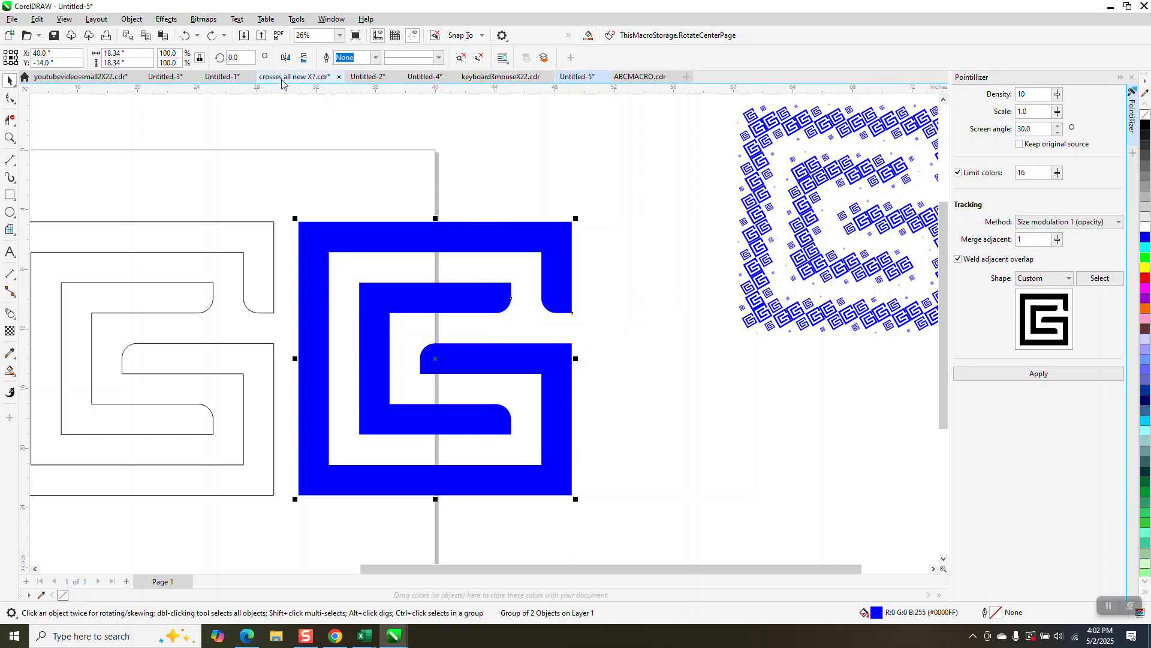
Step: Mirror the grouped blue shape horizontally
{"action": "left_click", "coordinate": [282, 58]}
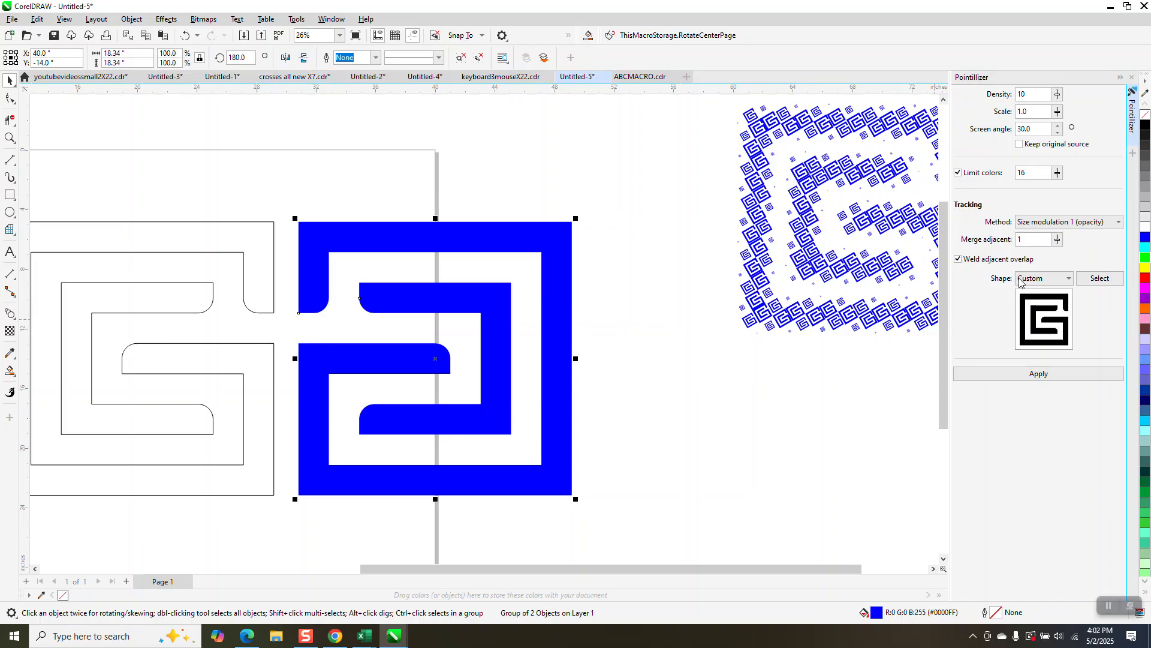
Step: Try to pick the grouped shape as the Pointillizer's custom shape
{"action": "left_click", "coordinate": [1068, 280]}
{"action": "left_click", "coordinate": [1102, 279]}
{"action": "left_click", "coordinate": [1105, 281]}
{"action": "left_click", "coordinate": [554, 328]}
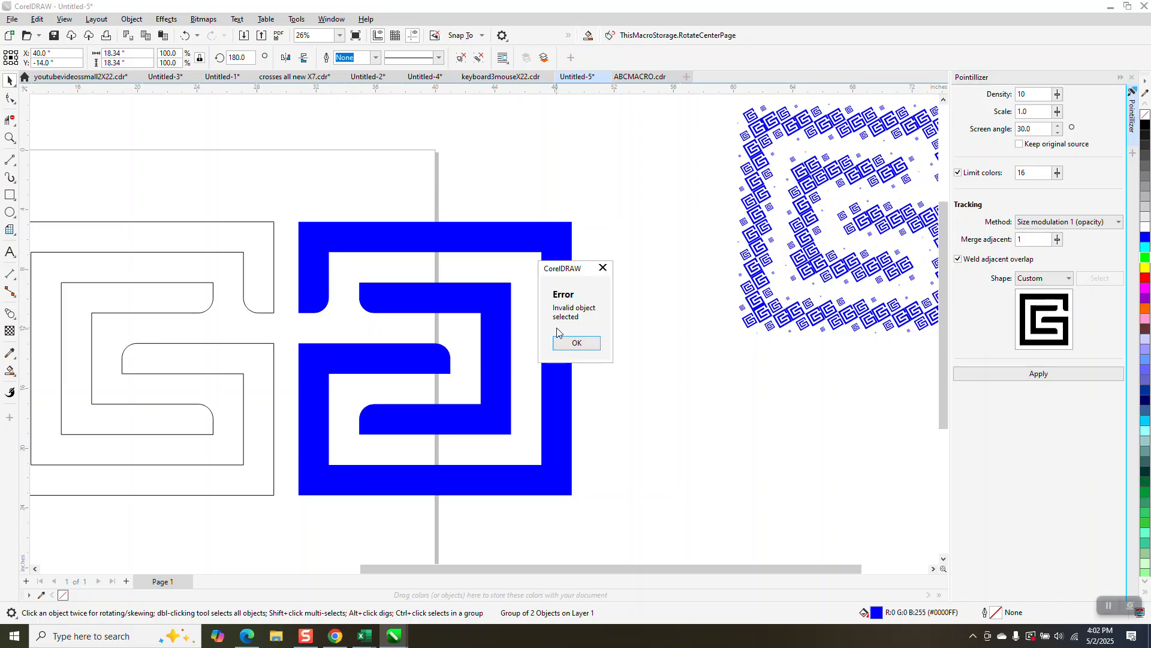
{"action": "left_click", "coordinate": [569, 344]}
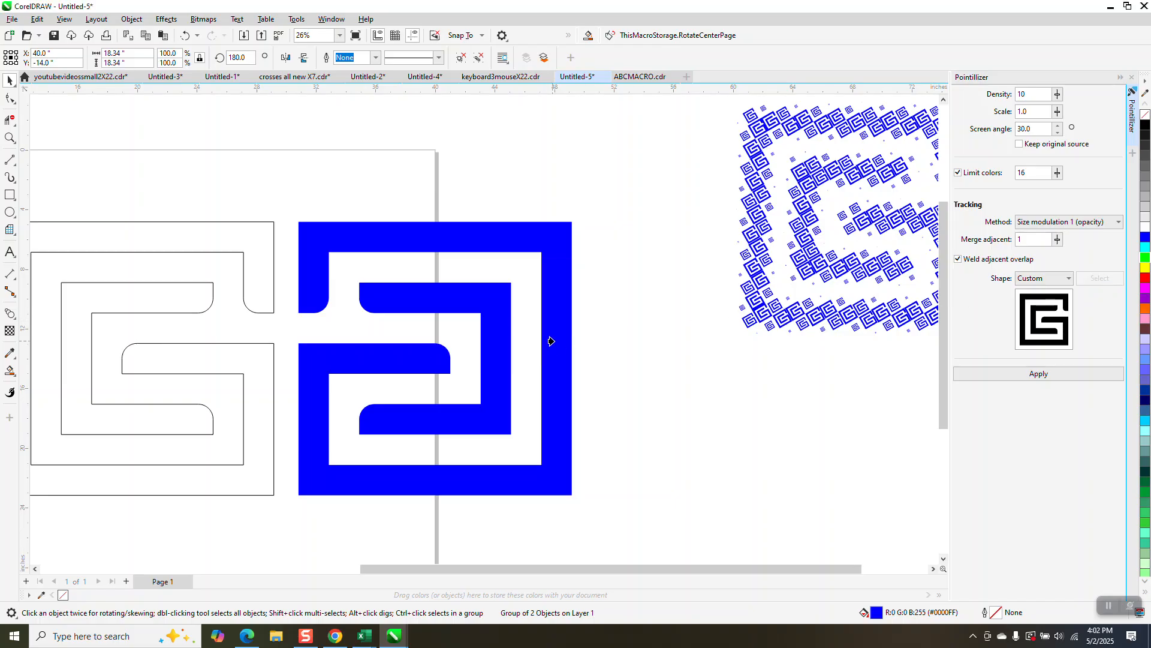
{"action": "left_click", "coordinate": [551, 341]}
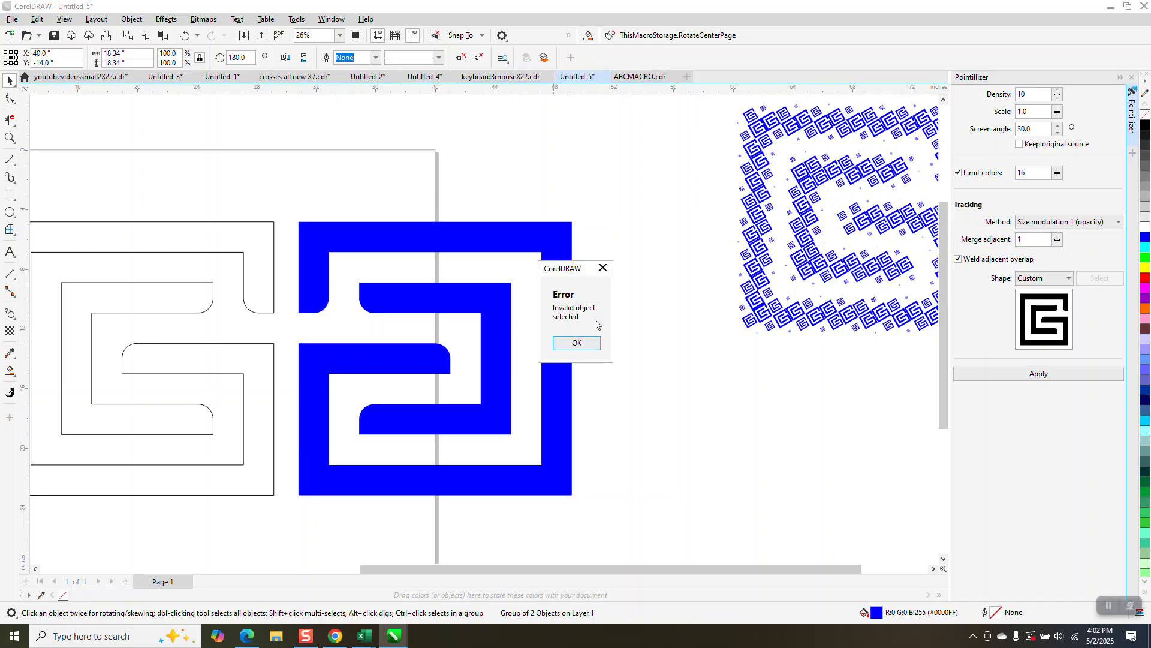
{"action": "left_click", "coordinate": [575, 343]}
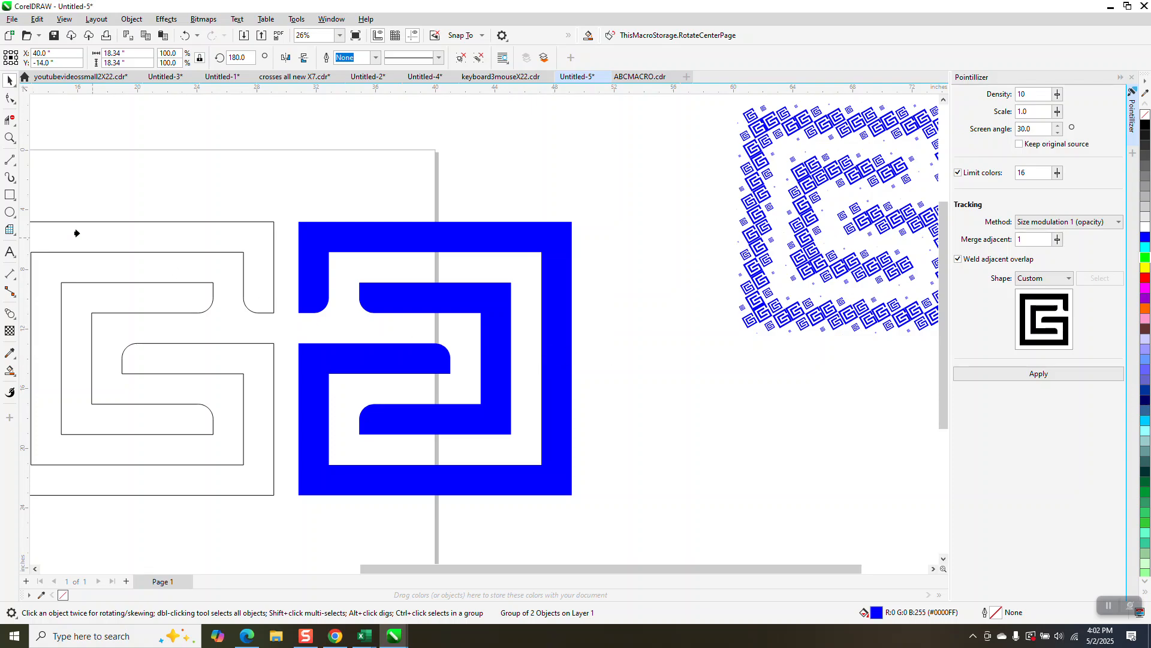
{"action": "left_click", "coordinate": [401, 233]}
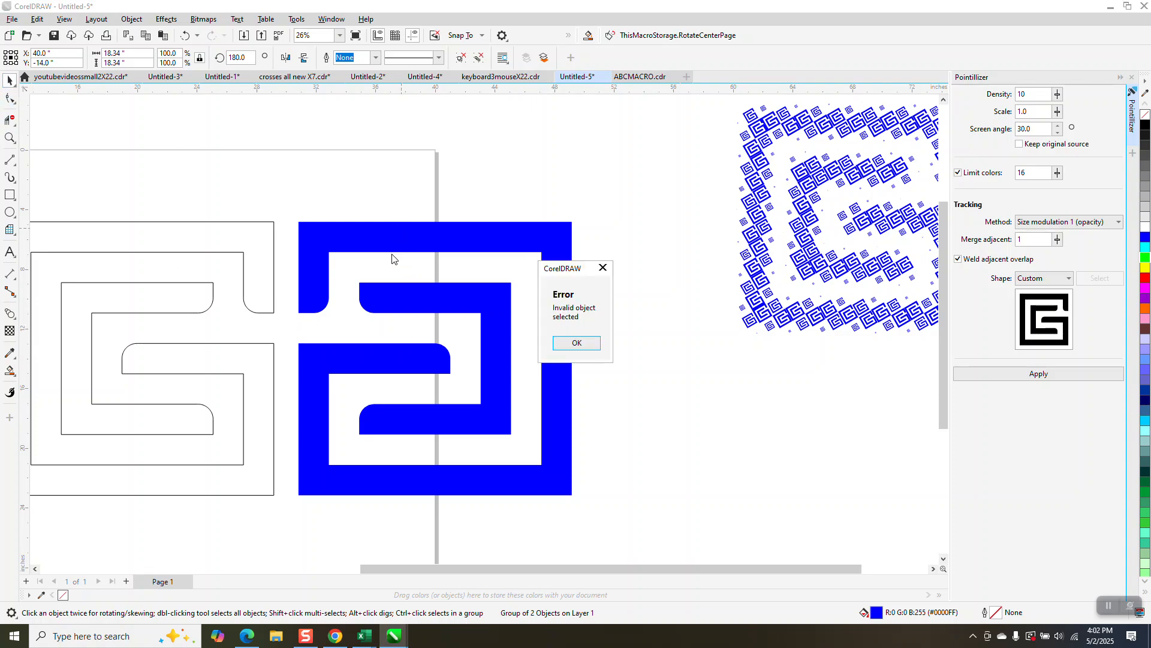
{"action": "left_click", "coordinate": [605, 271]}
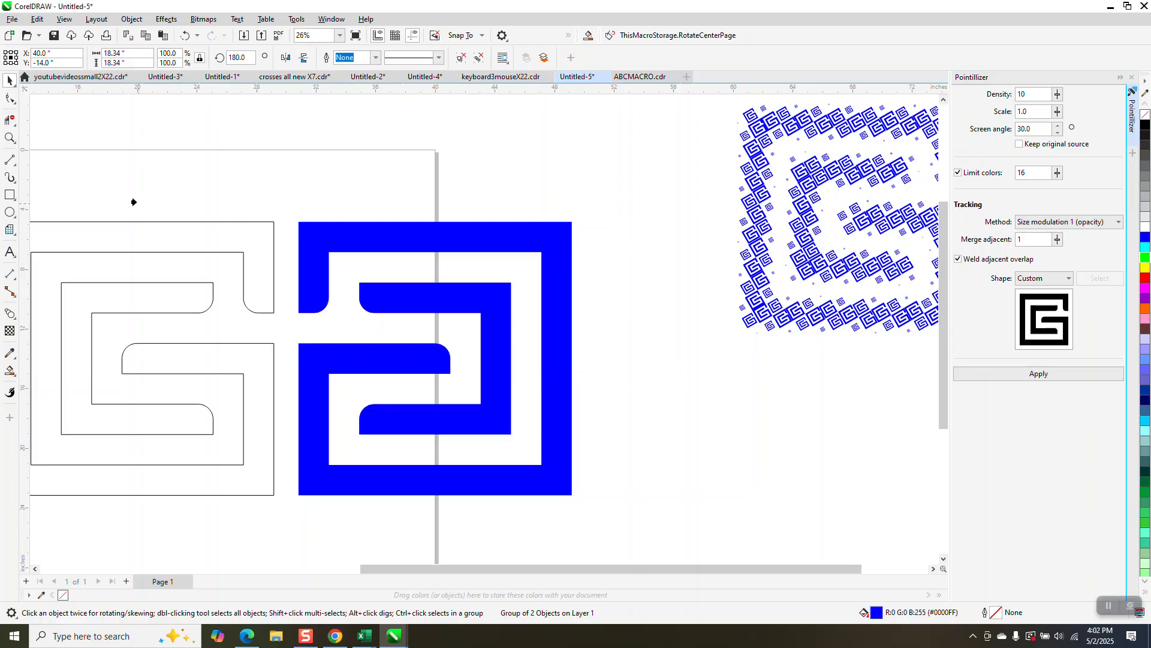
{"action": "key", "text": "ctrl+Tab"}
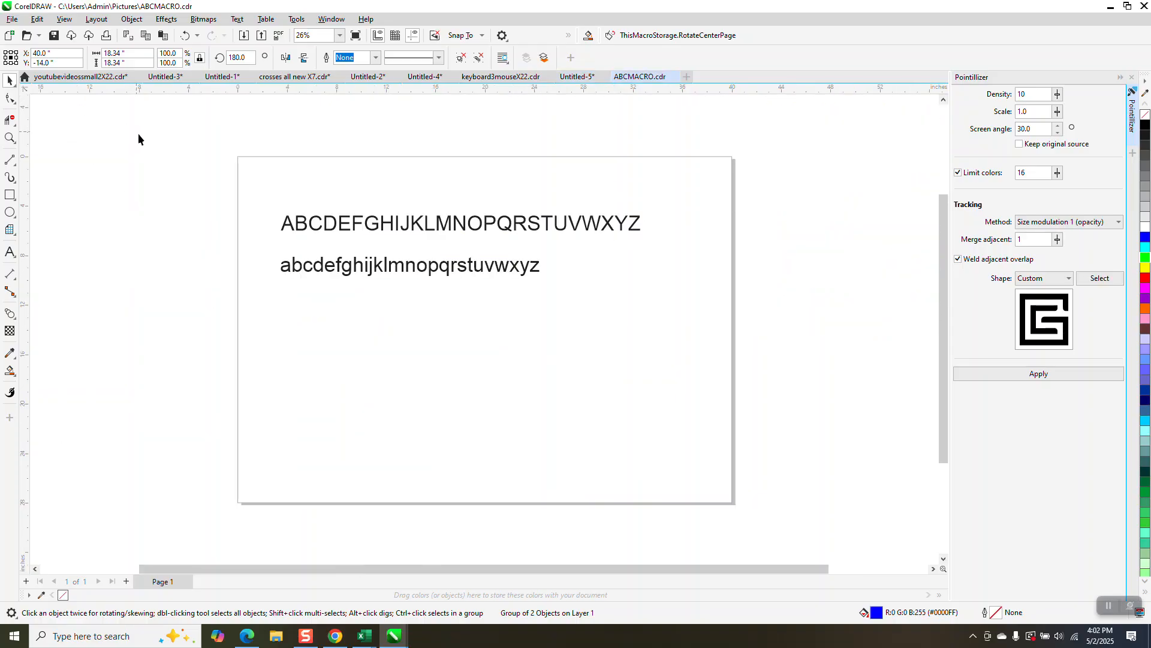
{"action": "left_click", "coordinate": [590, 80]}
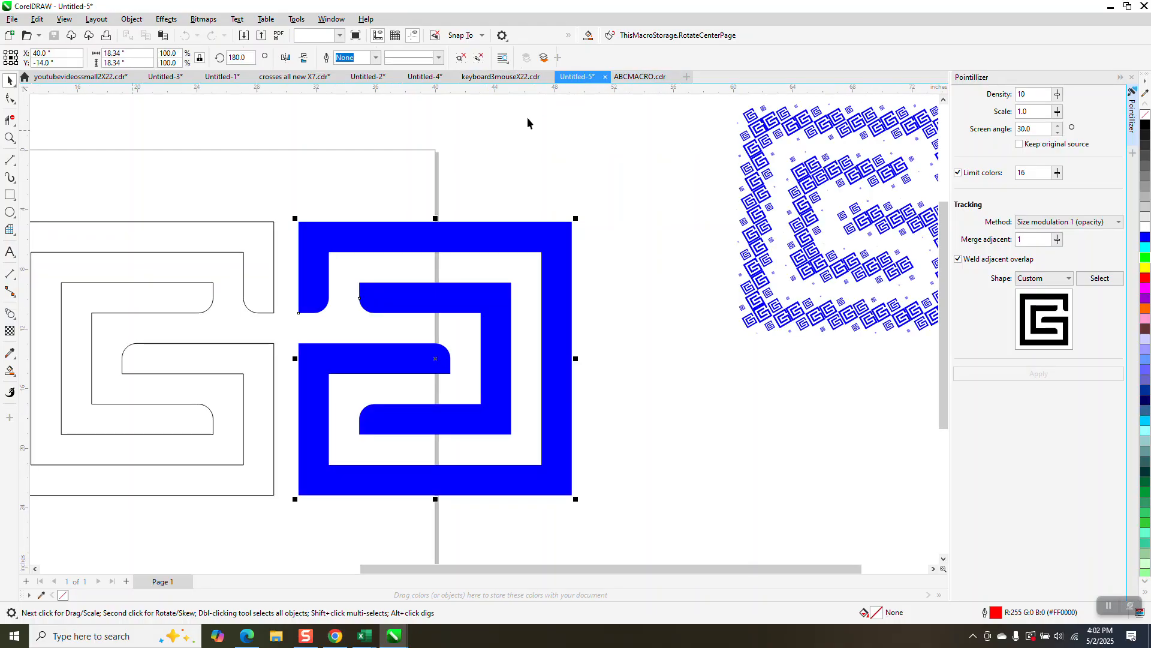
Step: Ungroup the mirrored blue shape
{"action": "left_click", "coordinate": [410, 225]}
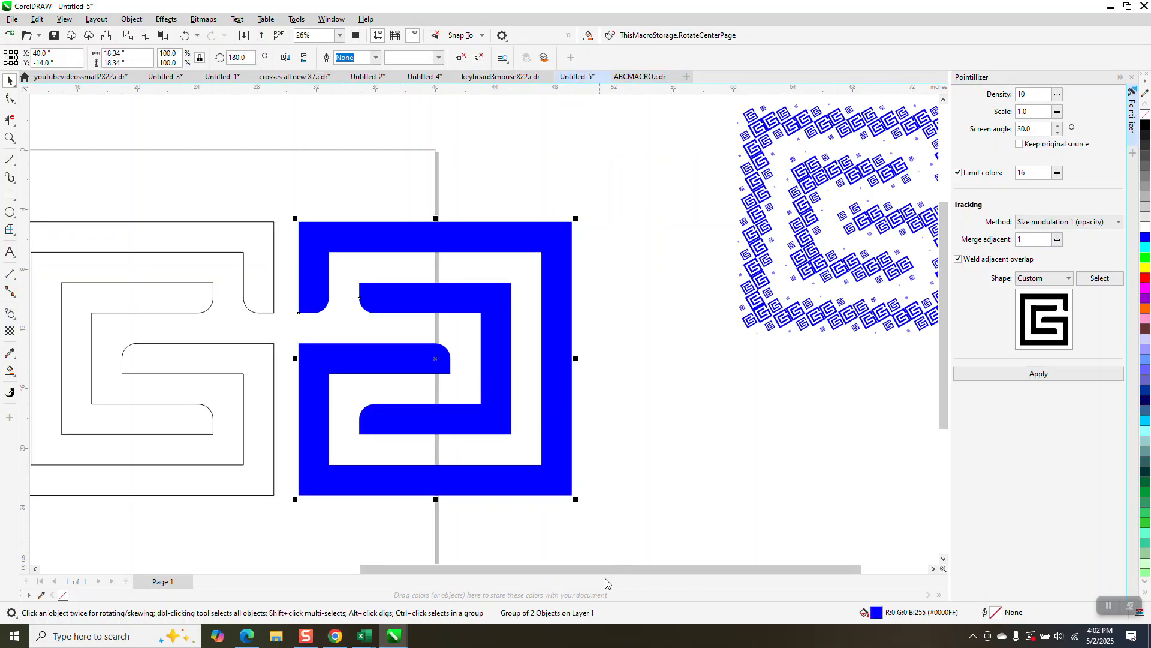
{"action": "left_click", "coordinate": [628, 430]}
{"action": "left_click_drag", "start_coordinate": [292, 197], "coordinate": [628, 530]}
{"action": "left_click", "coordinate": [131, 19]}
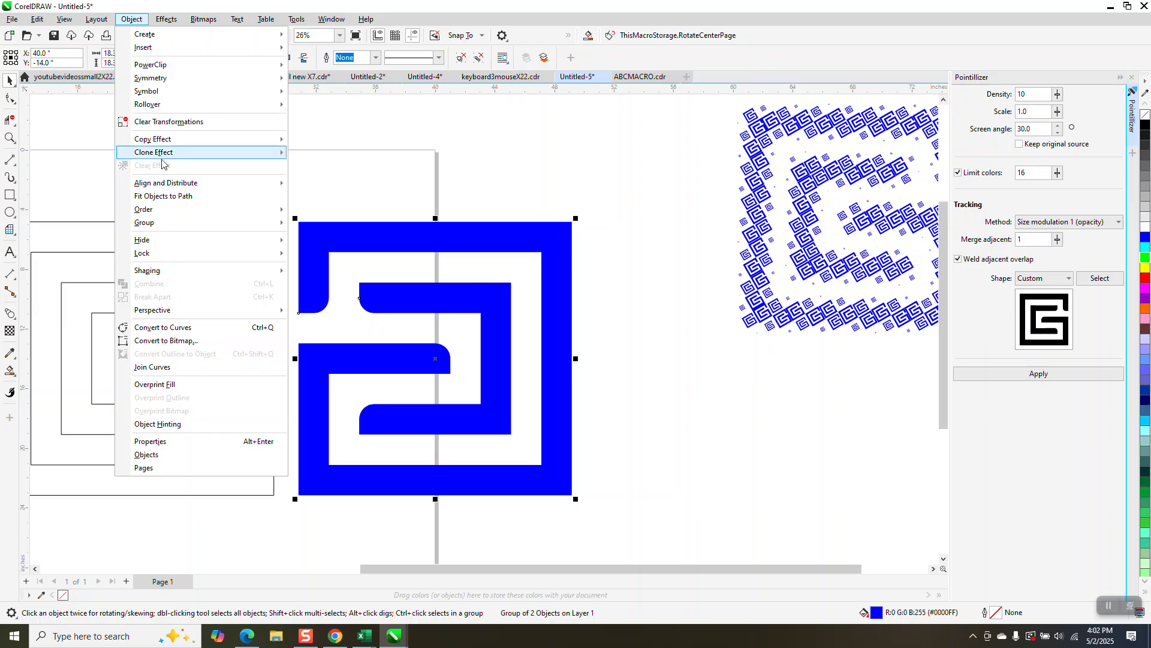
{"action": "mouse_move", "coordinate": [232, 223]}
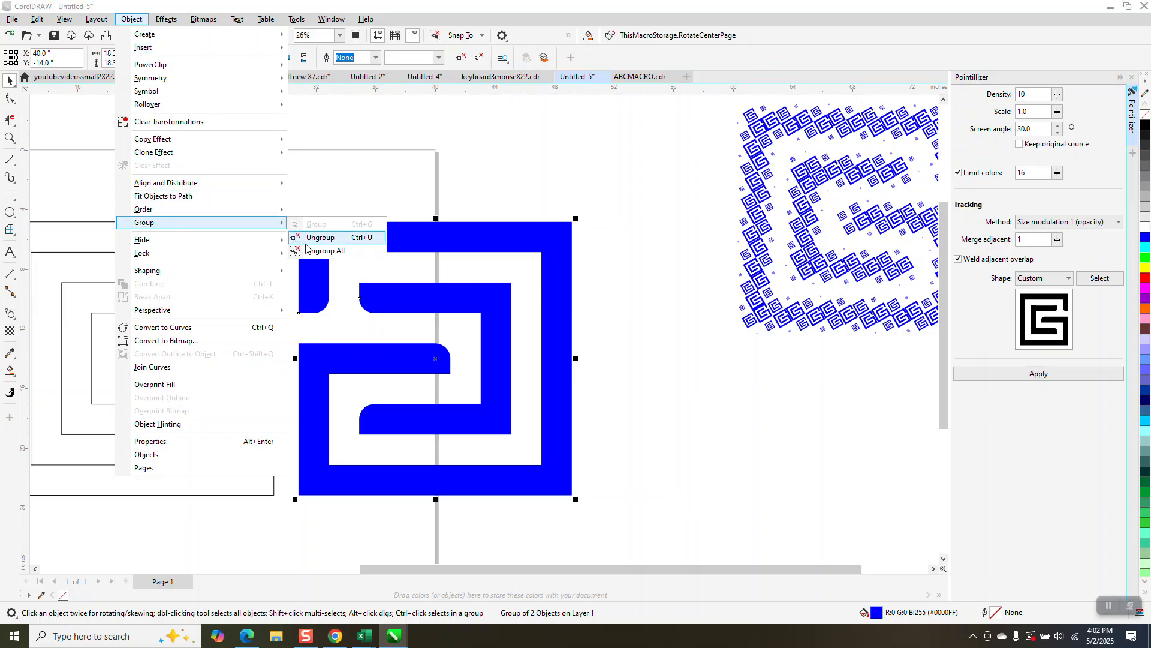
{"action": "left_click", "coordinate": [307, 240]}
Step: Combine the two ungrouped parts into a single curve
{"action": "left_click_drag", "start_coordinate": [286, 186], "coordinate": [656, 530]}
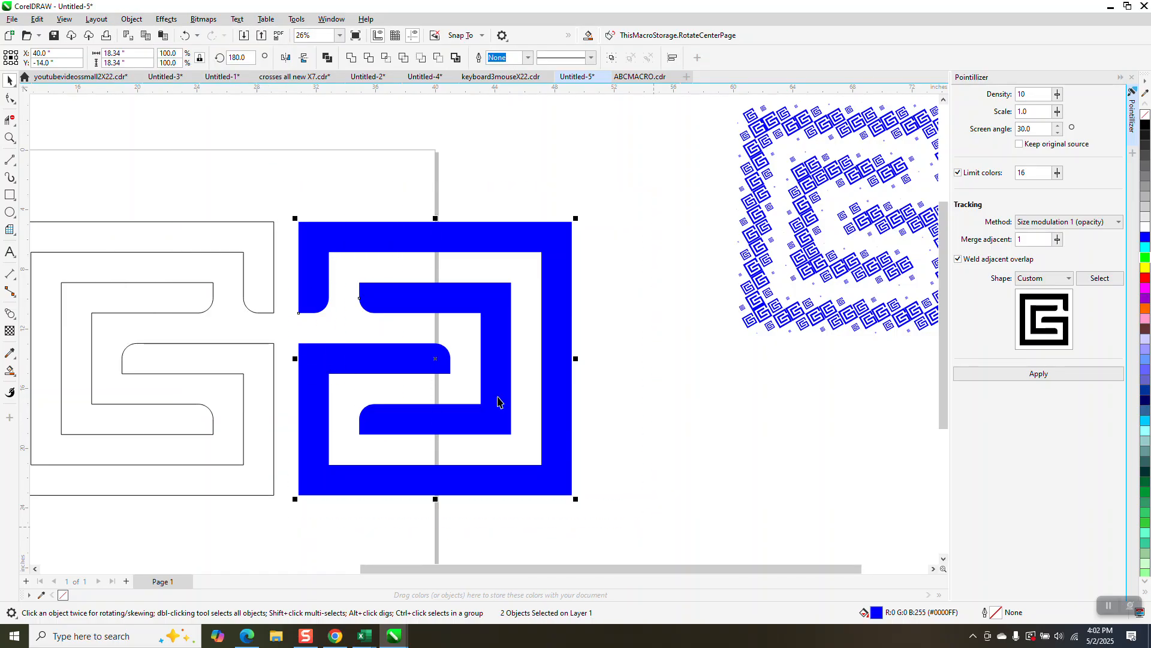
{"action": "left_click", "coordinate": [134, 21]}
{"action": "left_click", "coordinate": [172, 286]}
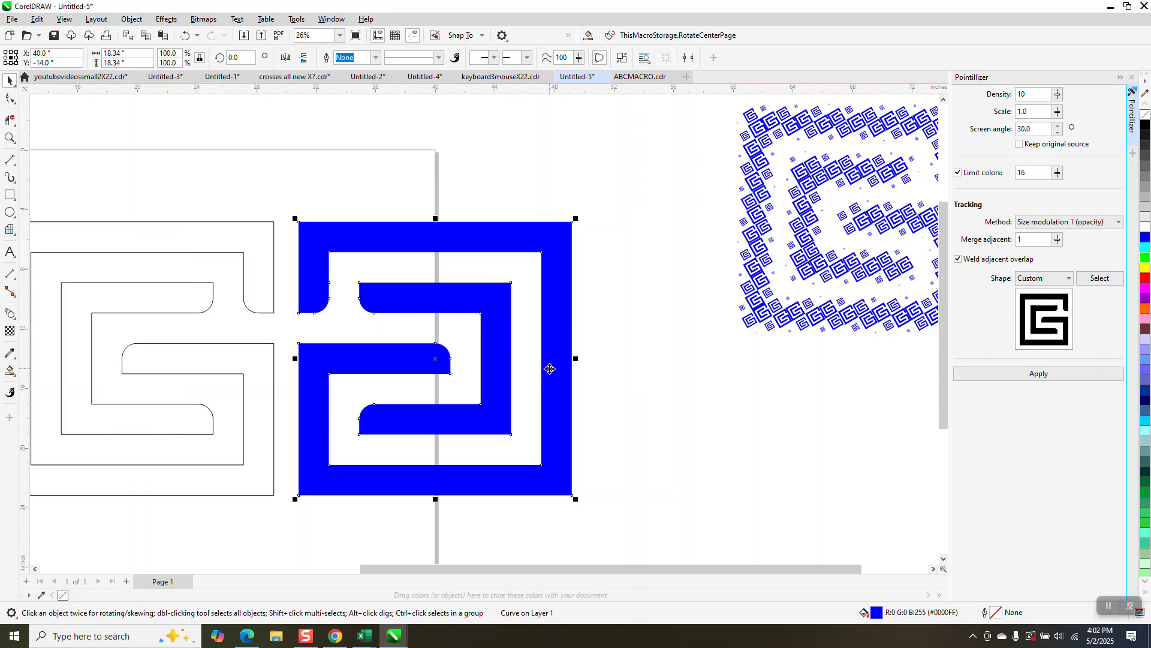
{"action": "left_click", "coordinate": [1102, 277]}
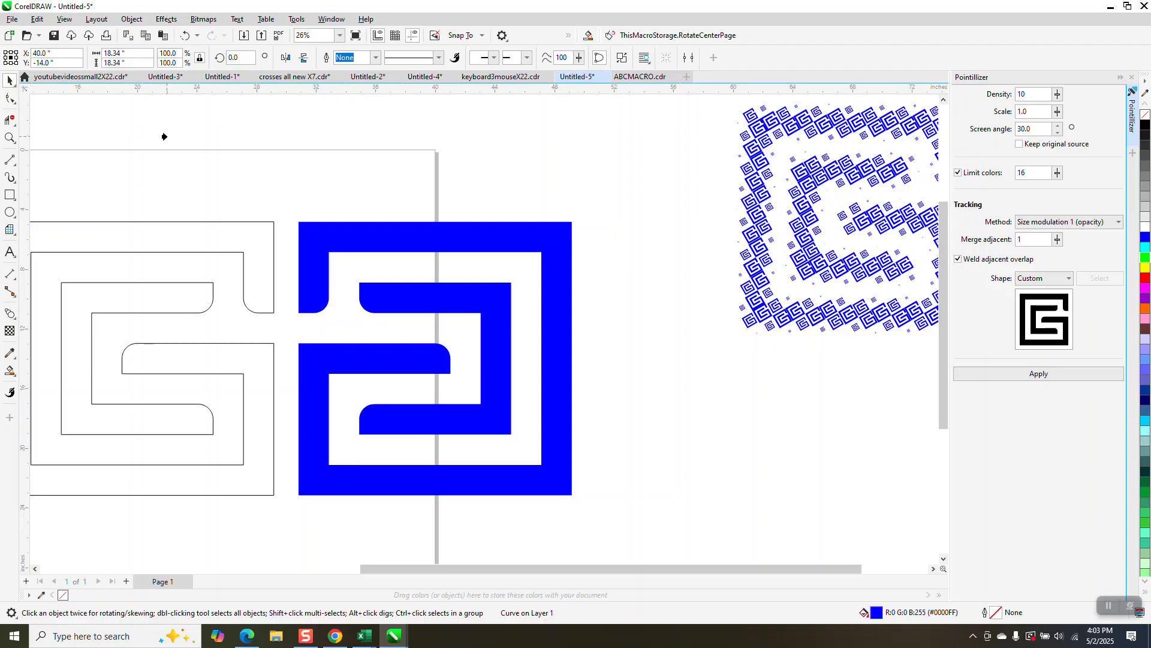
{"action": "key", "text": "ctrl+Tab"}
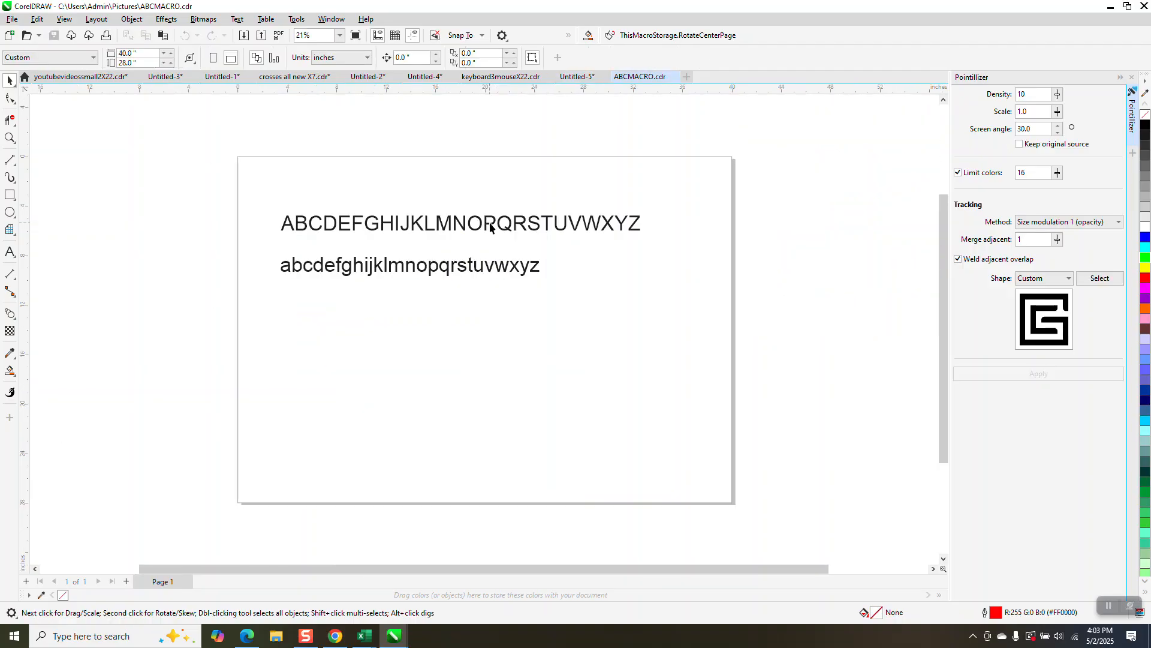
{"action": "left_click", "coordinate": [592, 82]}
Step: Shrink the combined shape to about 2.72 inches square and set it as the Pointillizer's custom shape
{"action": "left_click_drag", "start_coordinate": [574, 219], "coordinate": [616, 410]}
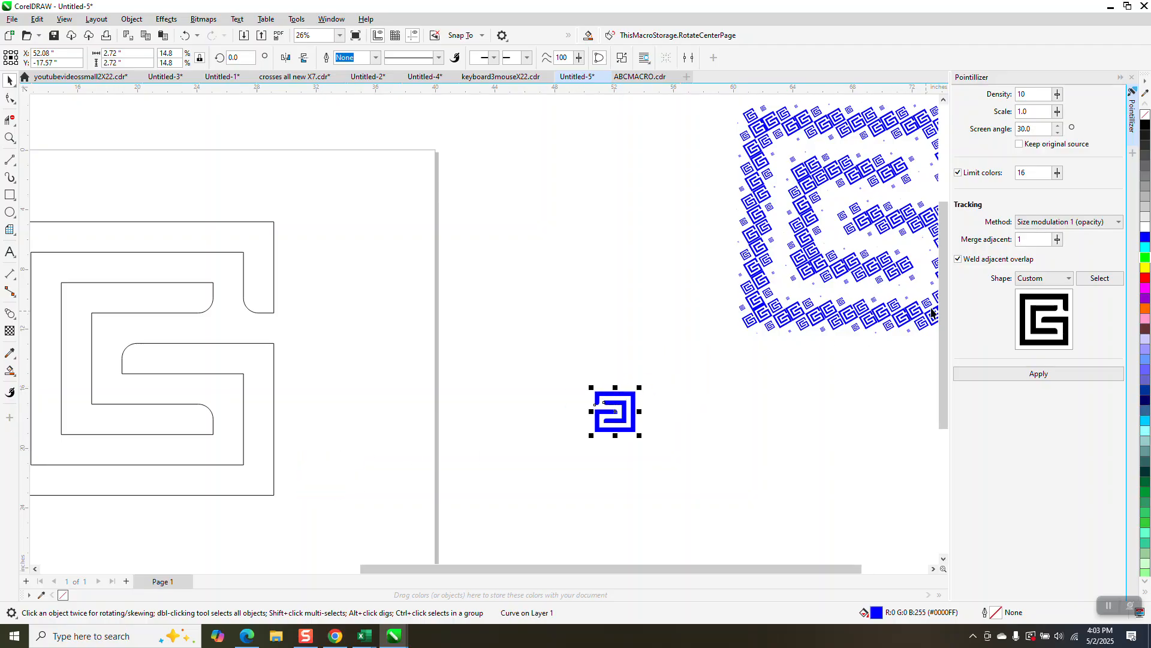
{"action": "left_click", "coordinate": [1066, 278]}
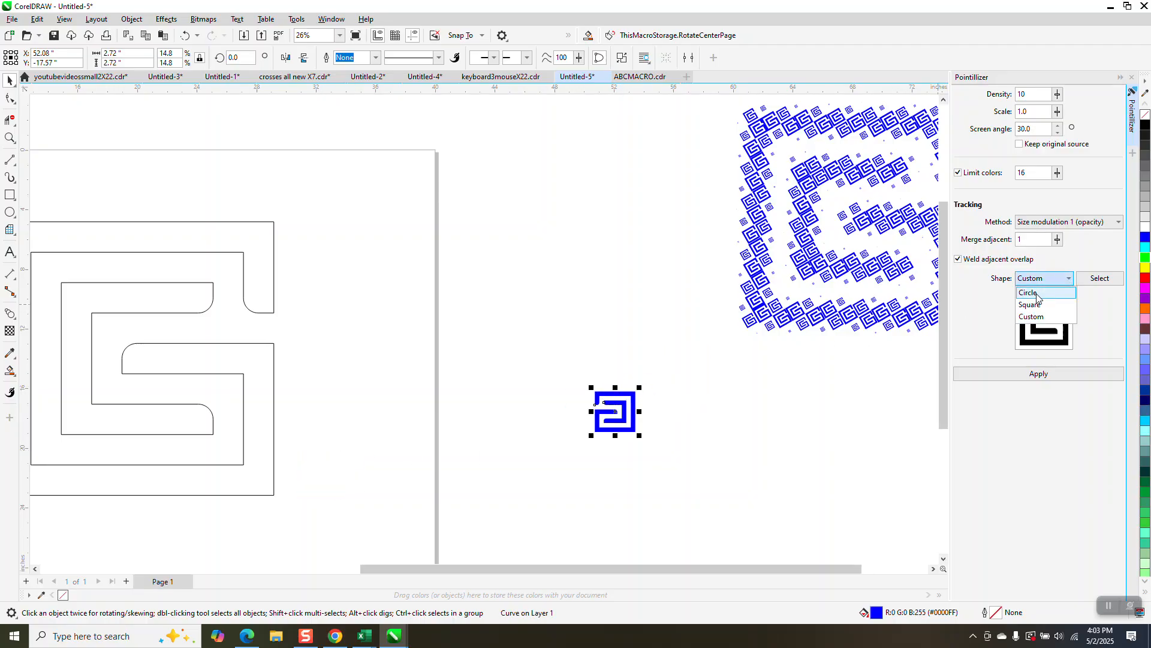
{"action": "left_click", "coordinate": [1034, 316]}
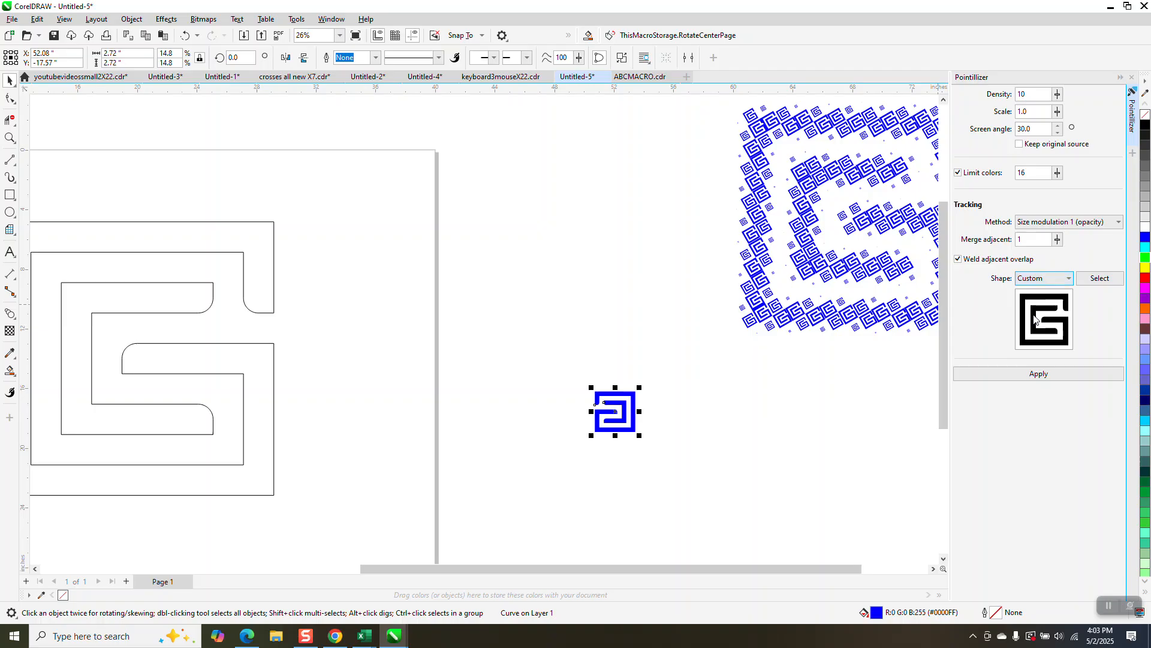
{"action": "left_click", "coordinate": [1095, 280]}
{"action": "left_click", "coordinate": [629, 404]}
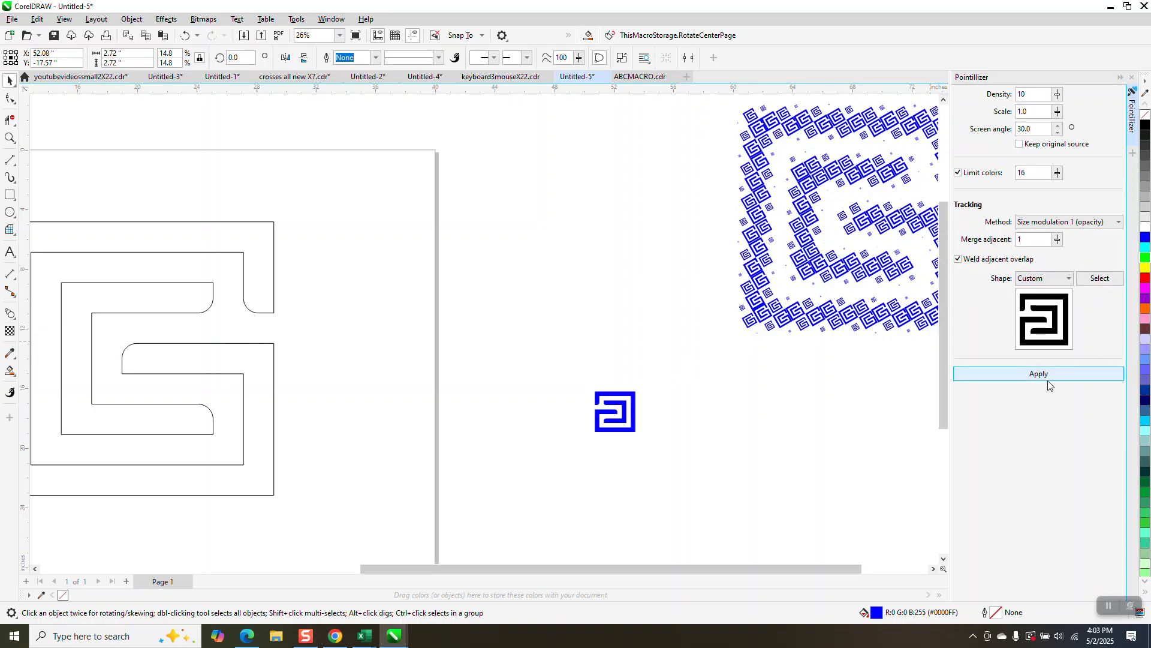
Step: Apply the Pointillizer to the small blue shape, zoom in to inspect the pattern, and undo it
{"action": "left_click", "coordinate": [1039, 374]}
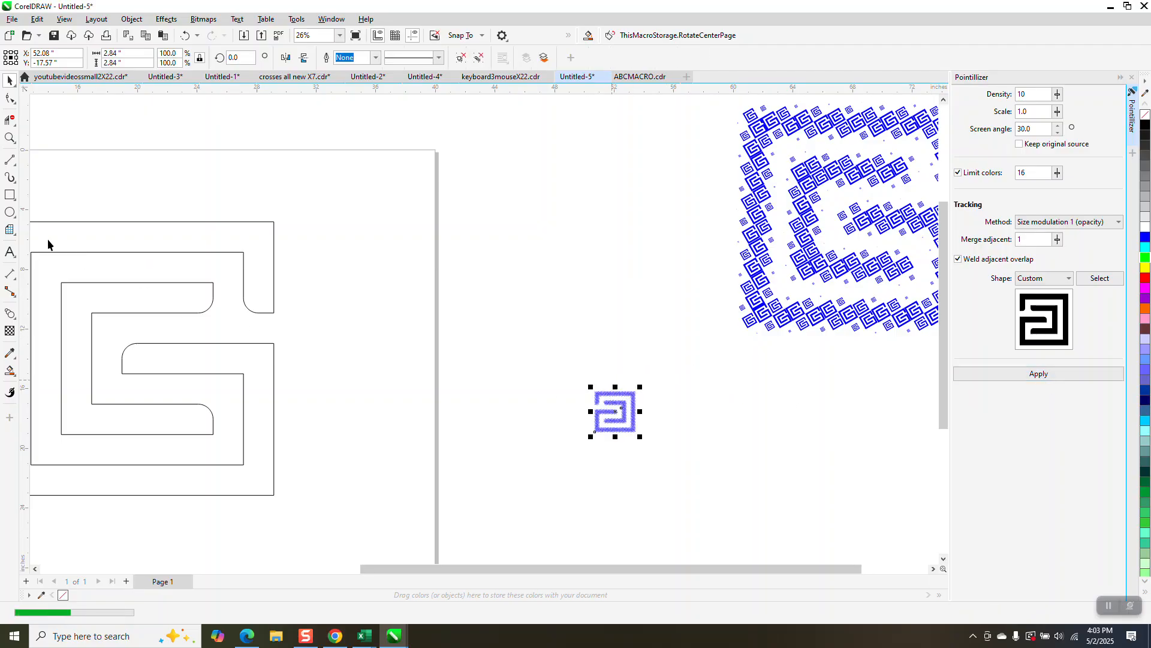
{"action": "left_click", "coordinate": [9, 138]}
{"action": "left_click_drag", "start_coordinate": [564, 382], "coordinate": [704, 452]}
{"action": "left_click_drag", "start_coordinate": [489, 205], "coordinate": [521, 221]}
{"action": "scroll", "coordinate": [522, 221], "scroll_direction": "down", "scroll_amount": 6}
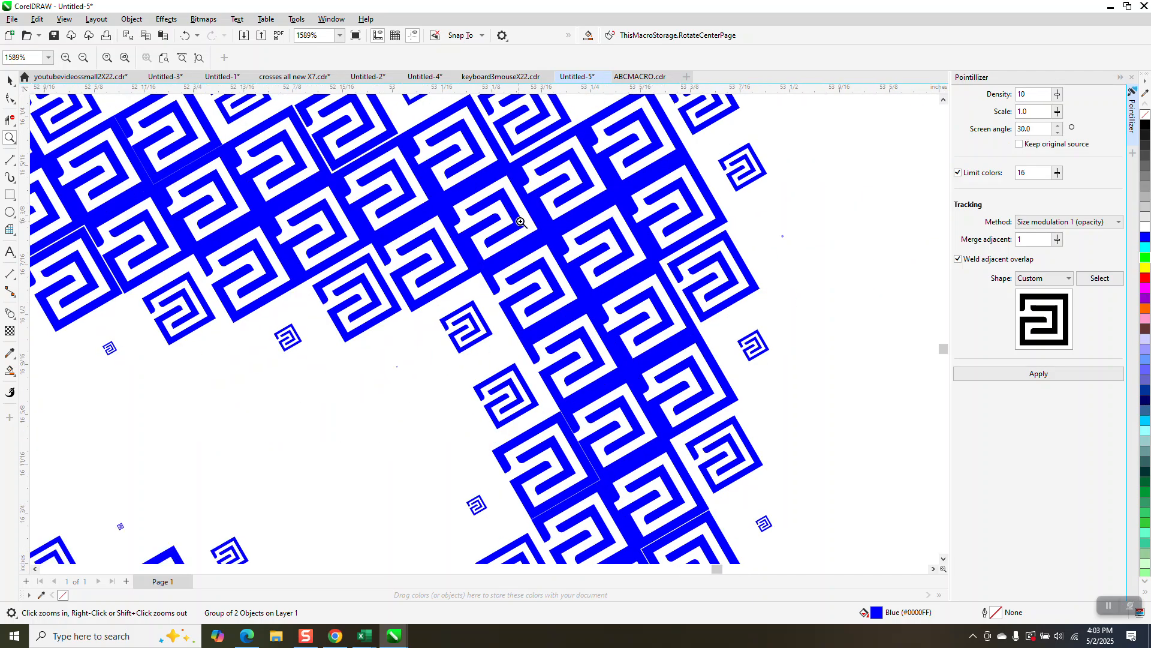
{"action": "scroll", "coordinate": [534, 219], "scroll_direction": "down", "scroll_amount": 2}
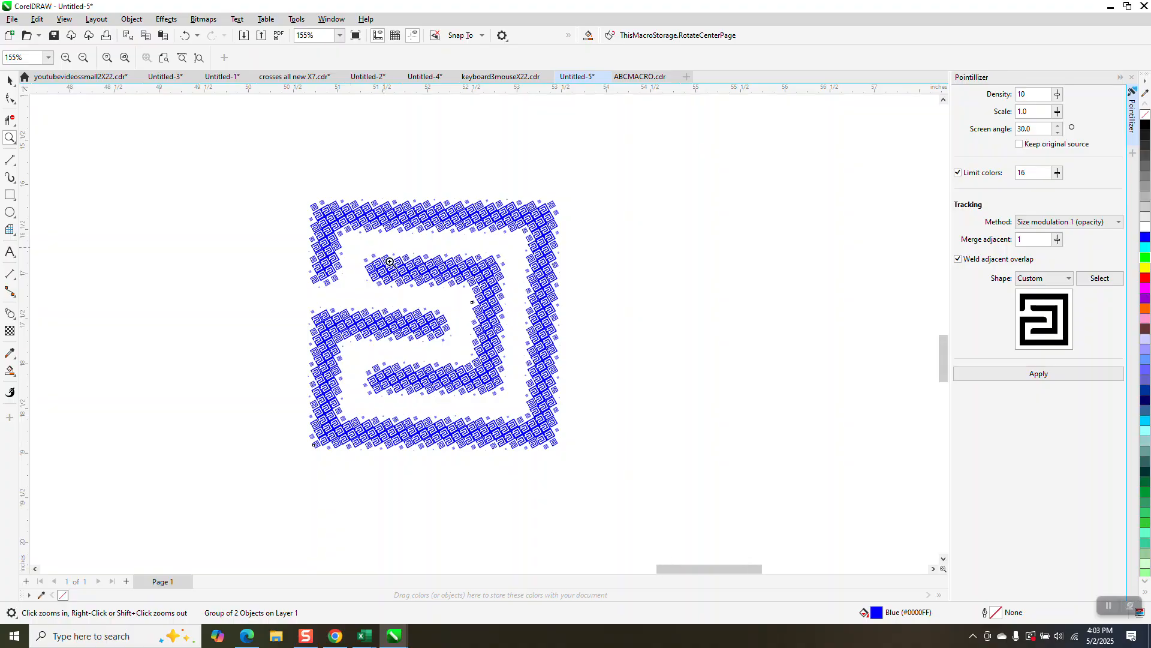
{"action": "scroll", "coordinate": [395, 262], "scroll_direction": "down", "scroll_amount": 2}
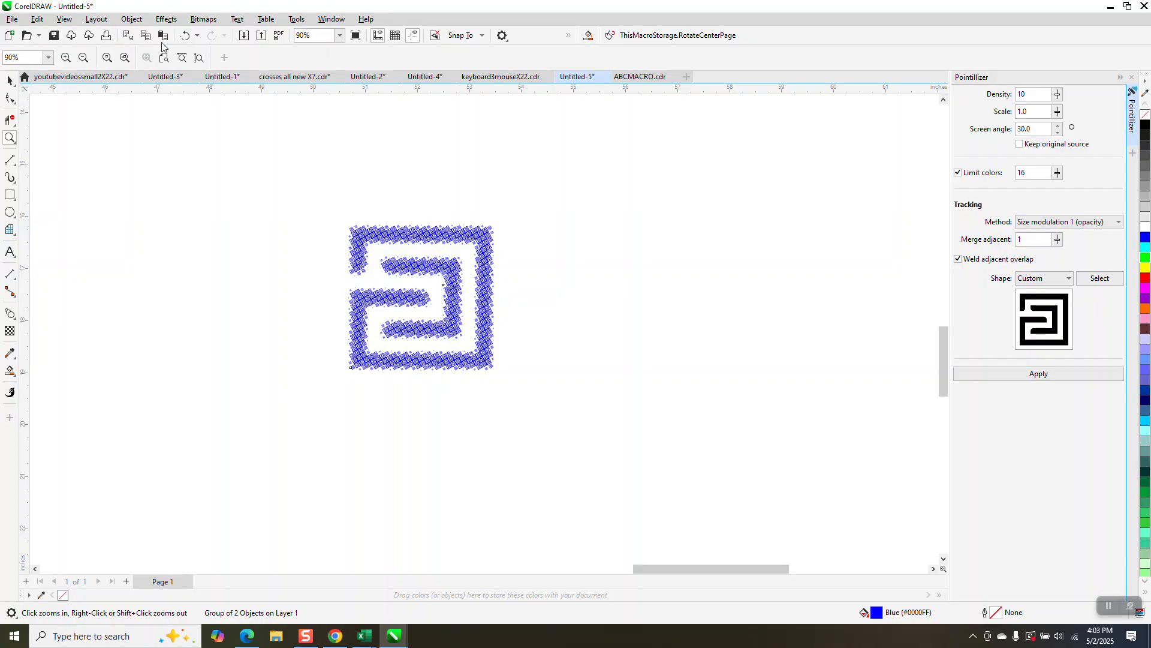
{"action": "left_click", "coordinate": [184, 36]}
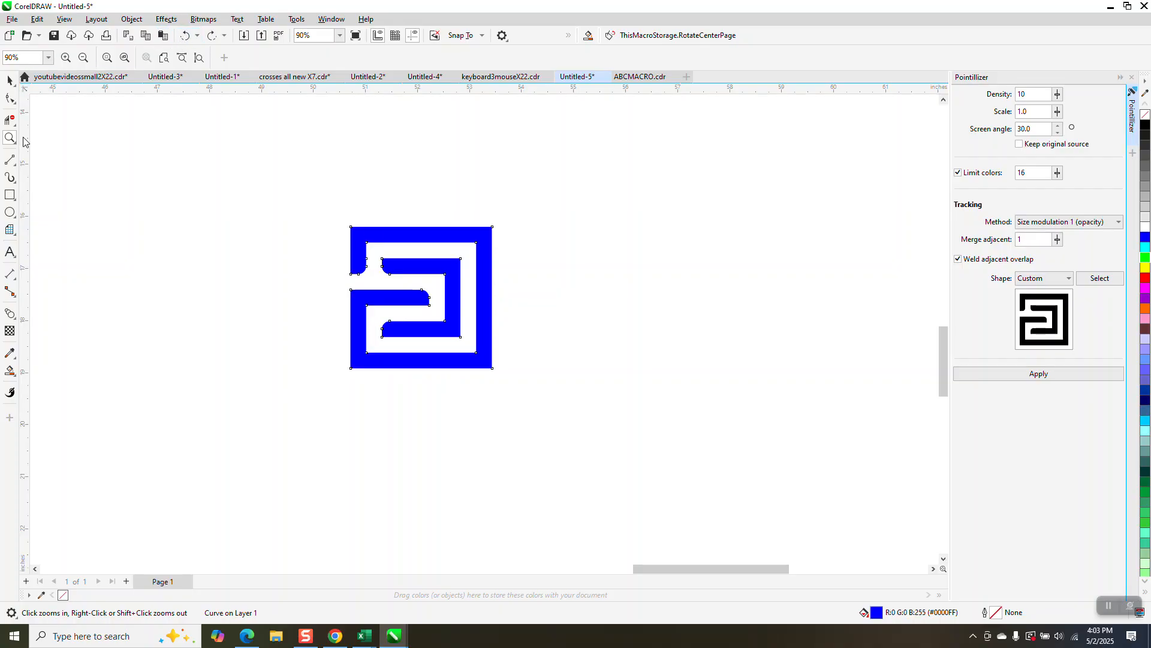
{"action": "left_click", "coordinate": [10, 80]}
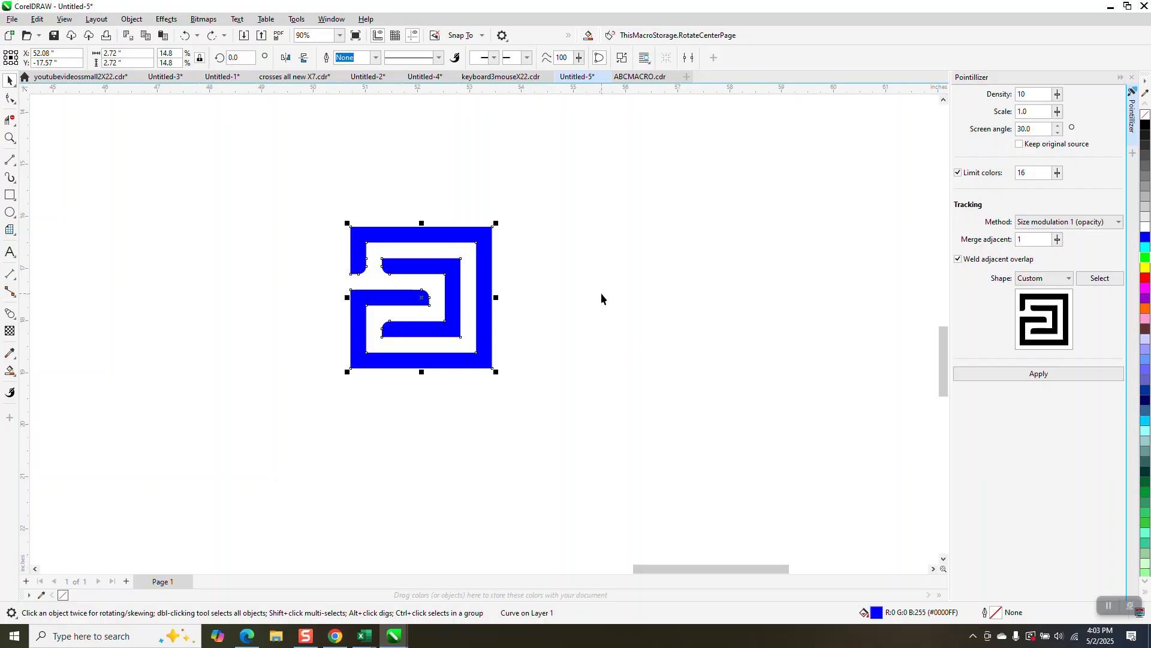
{"action": "left_click", "coordinate": [1069, 278]}
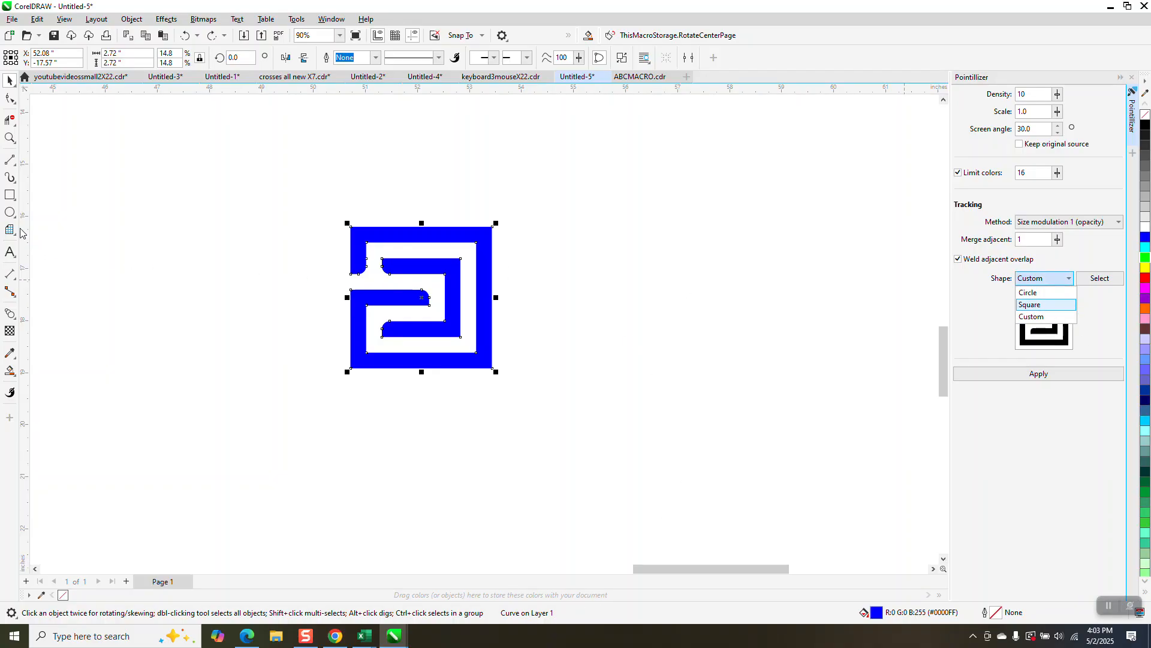
{"action": "left_click", "coordinate": [17, 216]}
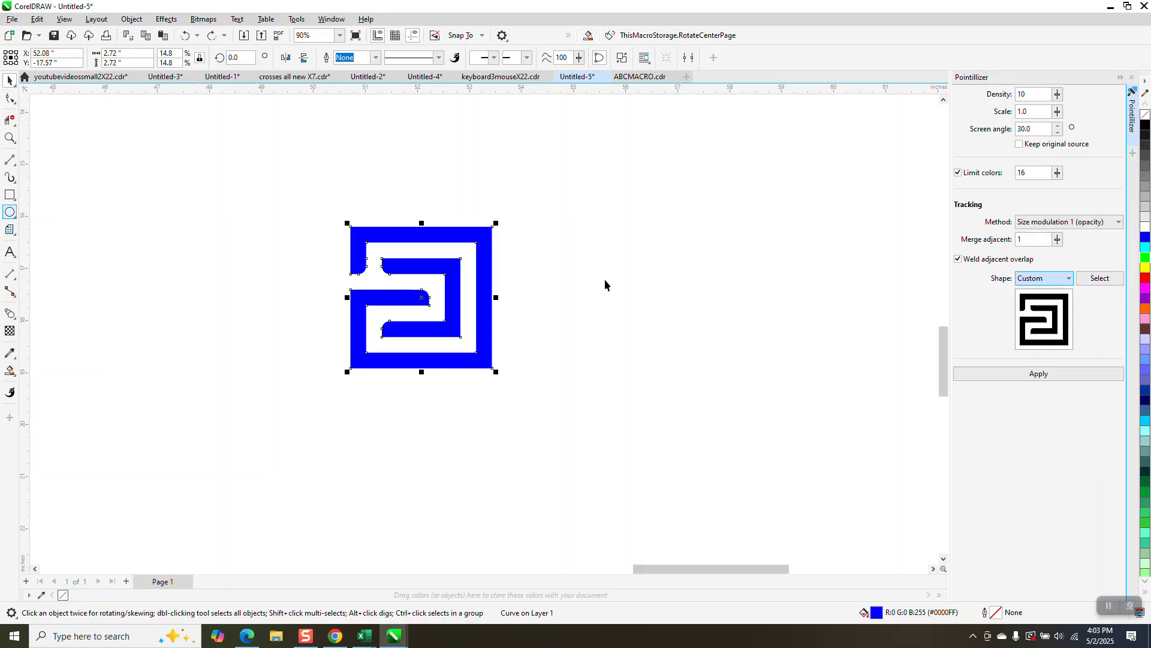
Step: Draw a circle about 1.23 inches wide and an overlapping square about 0.94 inches wide beside the blue shape
{"action": "left_click", "coordinate": [10, 213]}
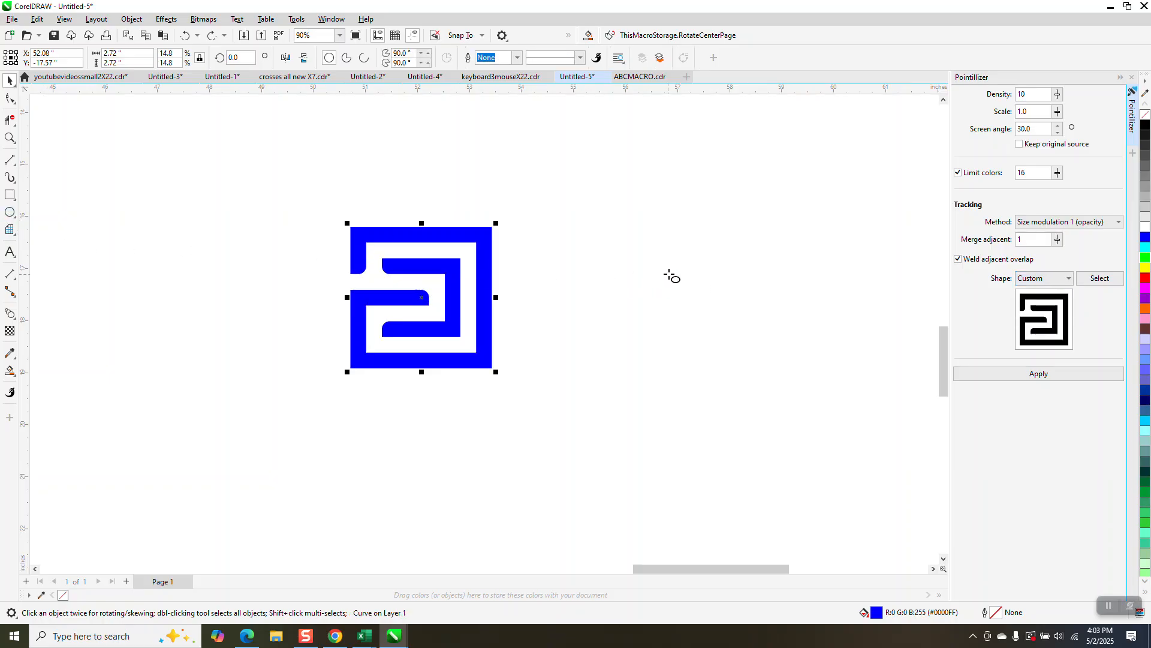
{"action": "left_click_drag", "start_coordinate": [671, 271], "coordinate": [601, 341]}
{"action": "left_click", "coordinate": [10, 195]}
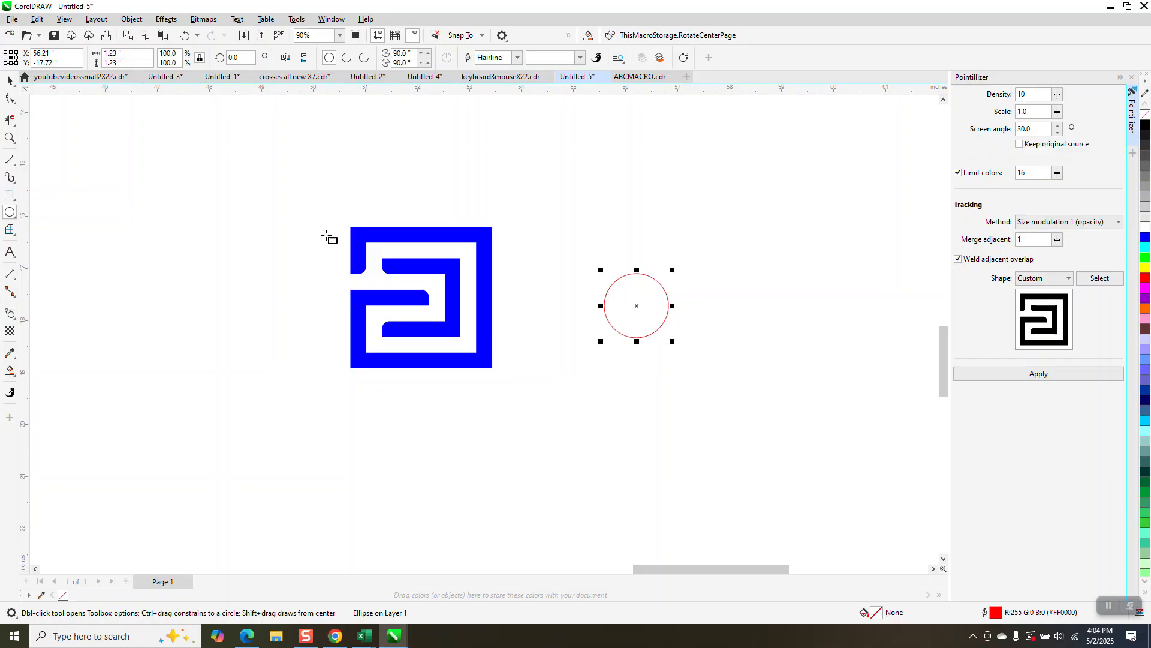
{"action": "left_click_drag", "start_coordinate": [566, 258], "coordinate": [615, 307]}
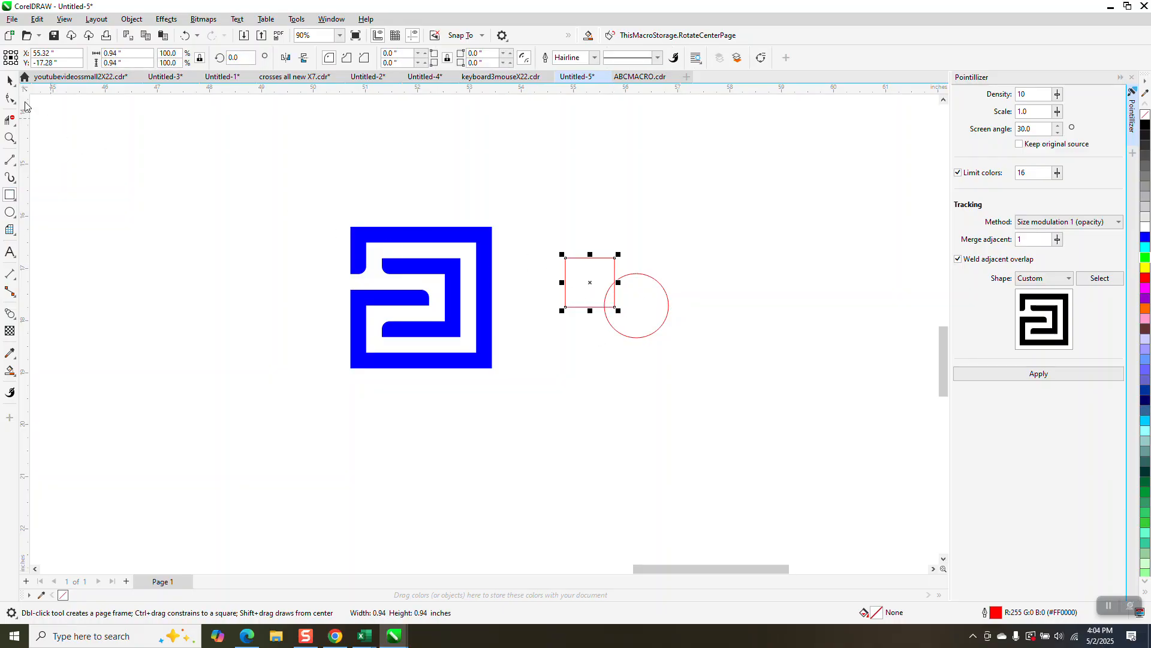
Step: Select the circle and square together and combine them into a single curve
{"action": "key", "text": "space"}
{"action": "left_click_drag", "start_coordinate": [556, 228], "coordinate": [782, 373]}
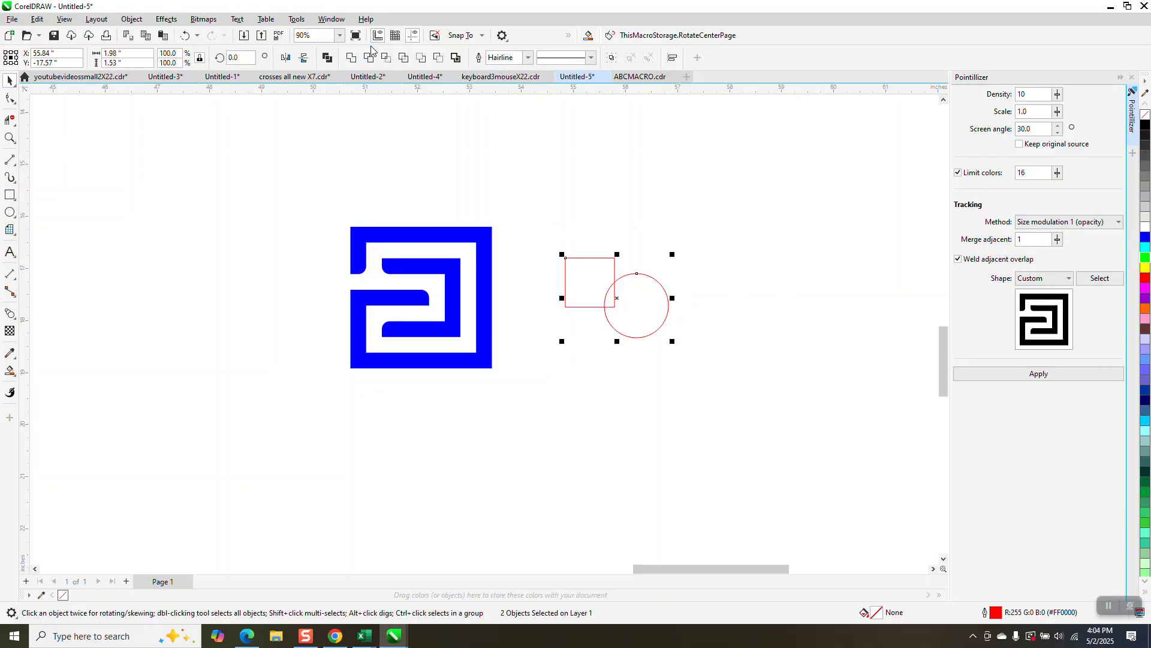
{"action": "left_click", "coordinate": [352, 58]}
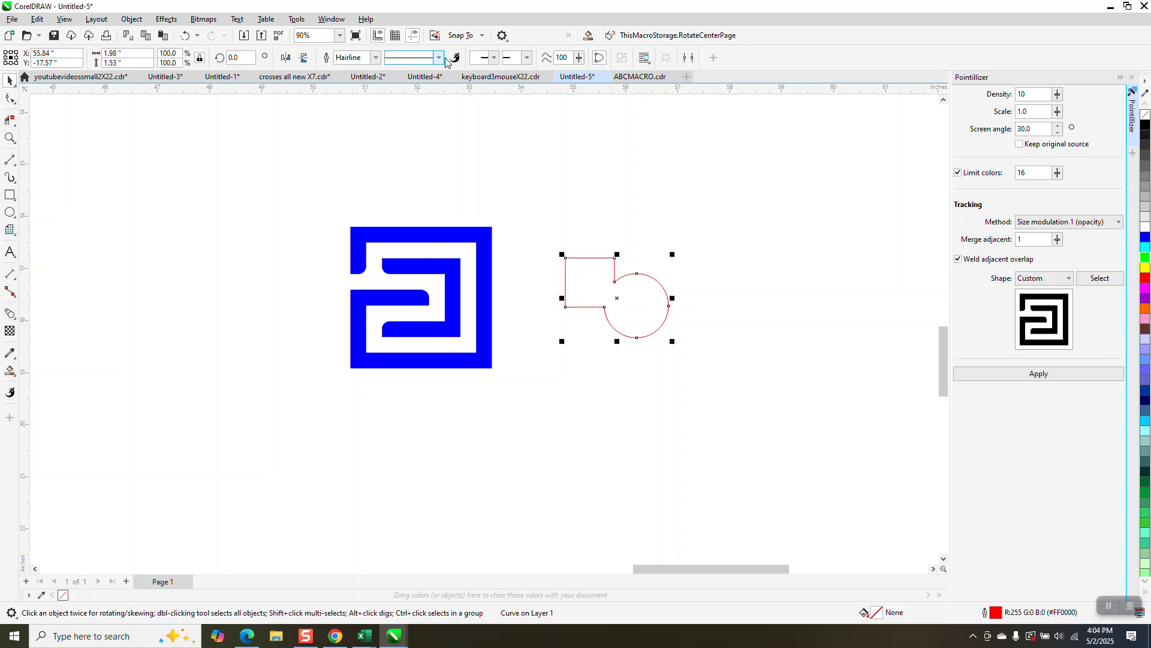
Step: Set the combined shape's outline width to 0.1 in
{"action": "left_click", "coordinate": [375, 57]}
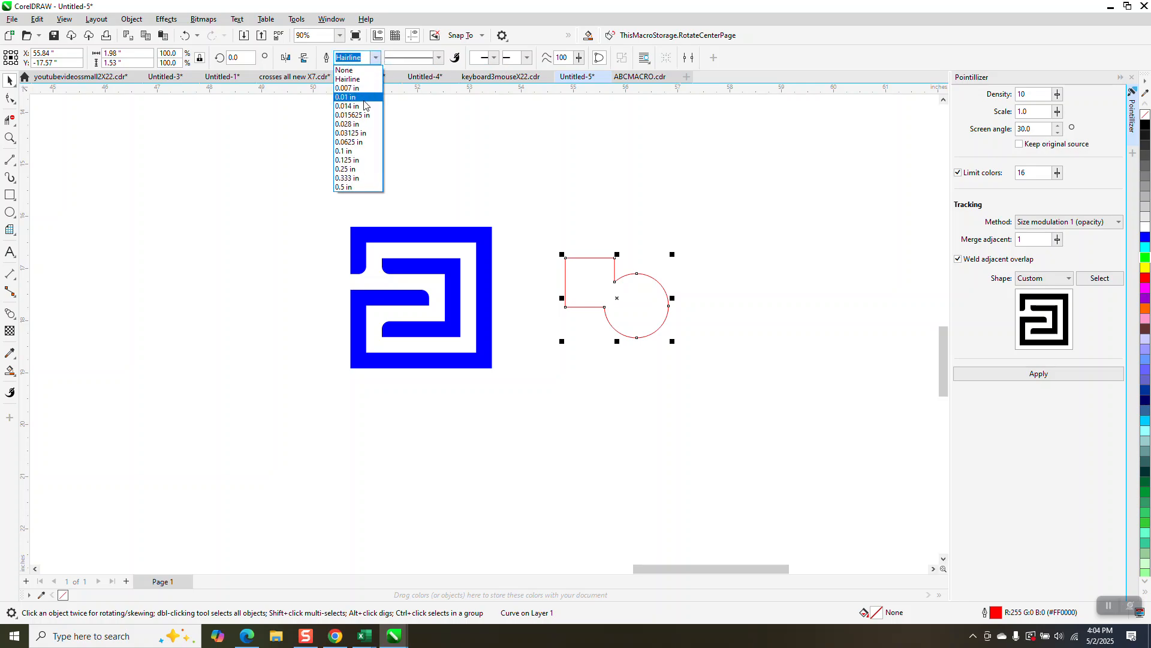
{"action": "left_click", "coordinate": [350, 186]}
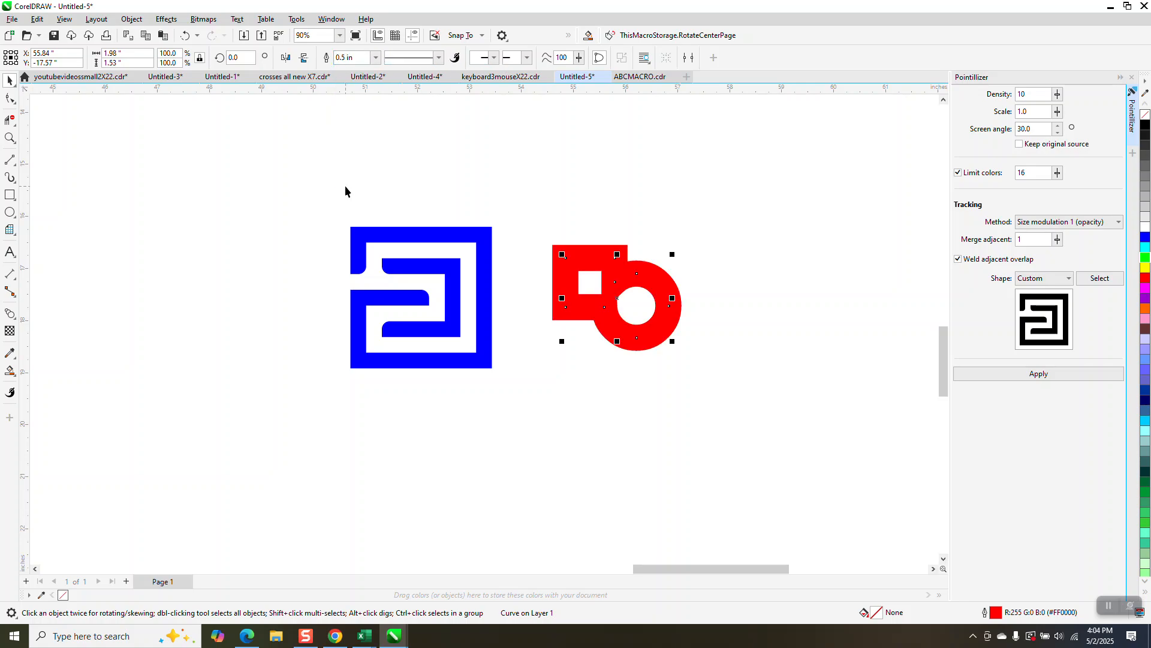
{"action": "left_click", "coordinate": [375, 58]}
{"action": "left_click", "coordinate": [349, 151]}
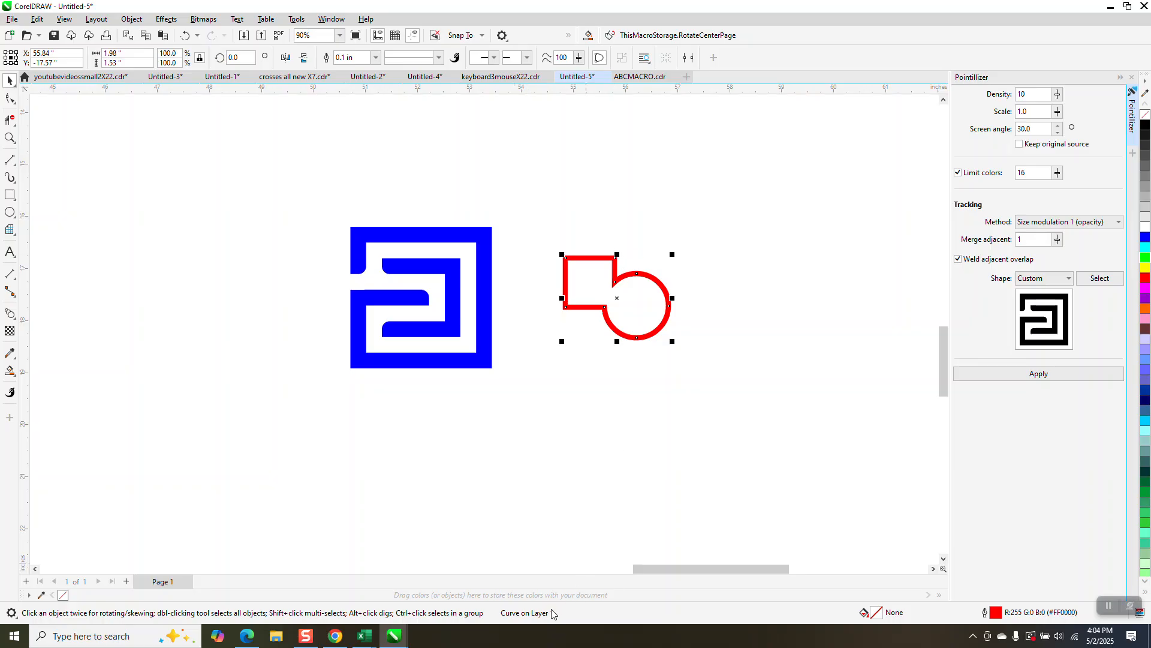
Step: Pick the red combined shape as the Pointillizer's custom shape and apply the effect
{"action": "left_click", "coordinate": [1108, 282]}
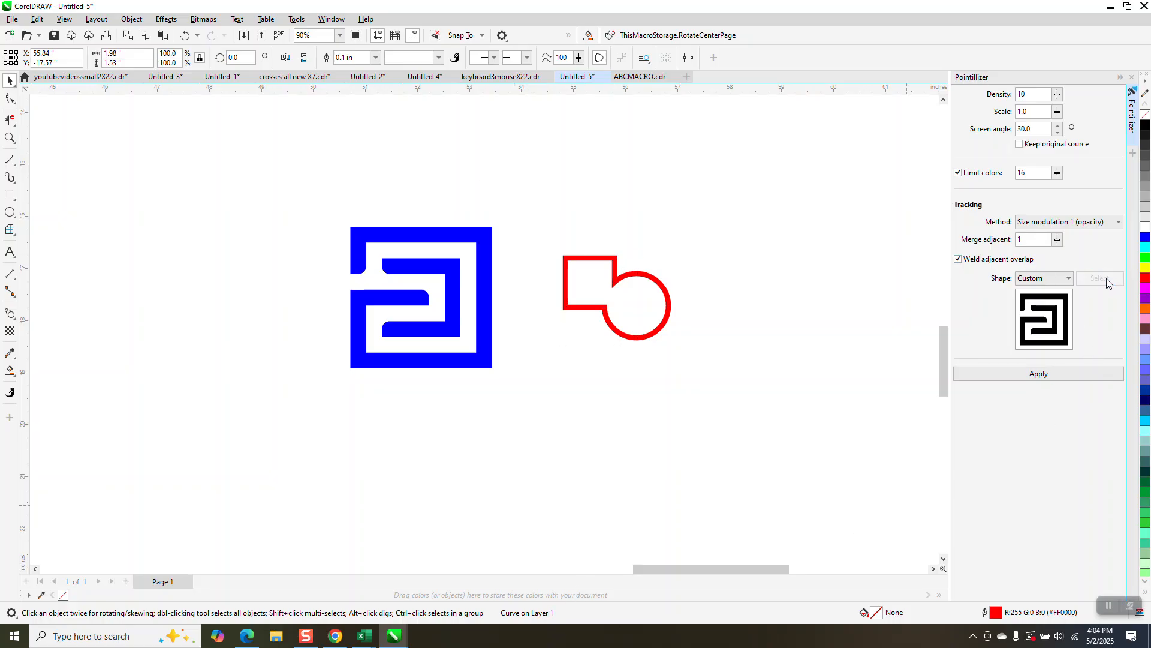
{"action": "left_click", "coordinate": [662, 313]}
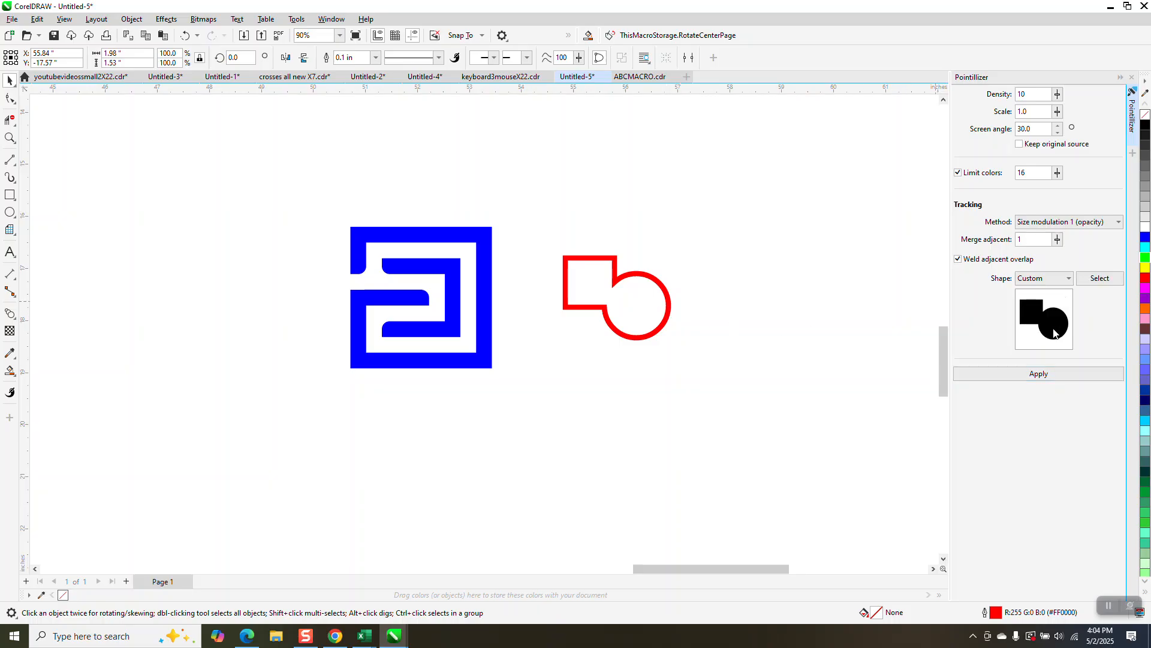
{"action": "left_click", "coordinate": [1041, 374]}
Step: Zoom in and out to inspect the new pointillized outline
{"action": "left_click", "coordinate": [9, 137]}
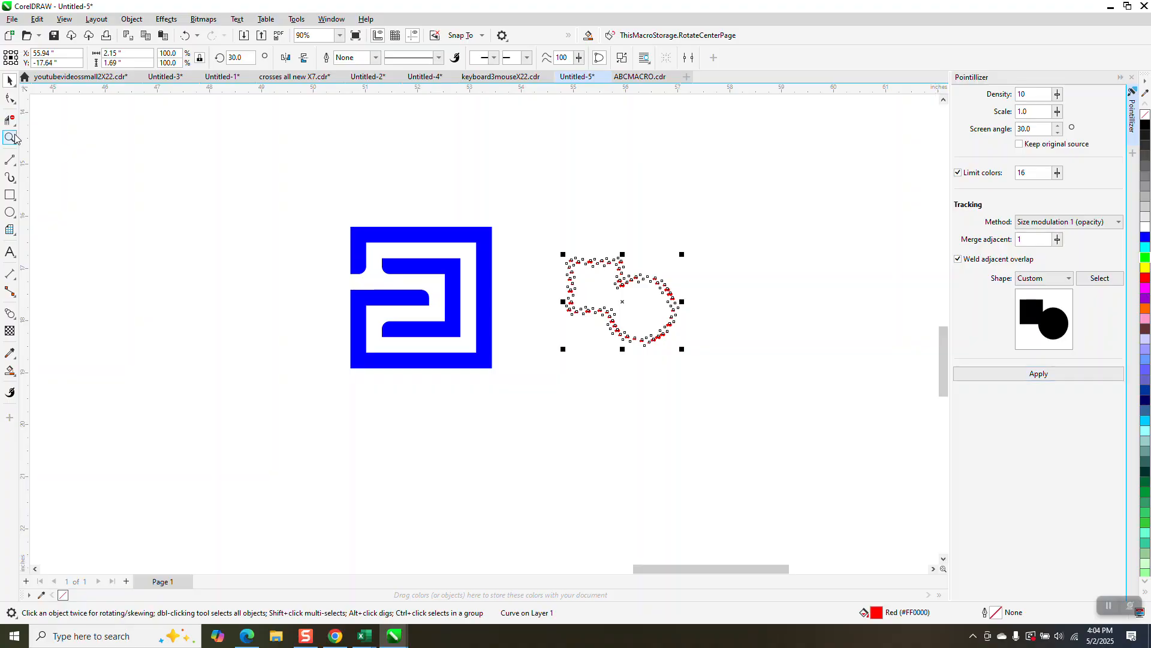
{"action": "left_click_drag", "start_coordinate": [564, 262], "coordinate": [695, 300]}
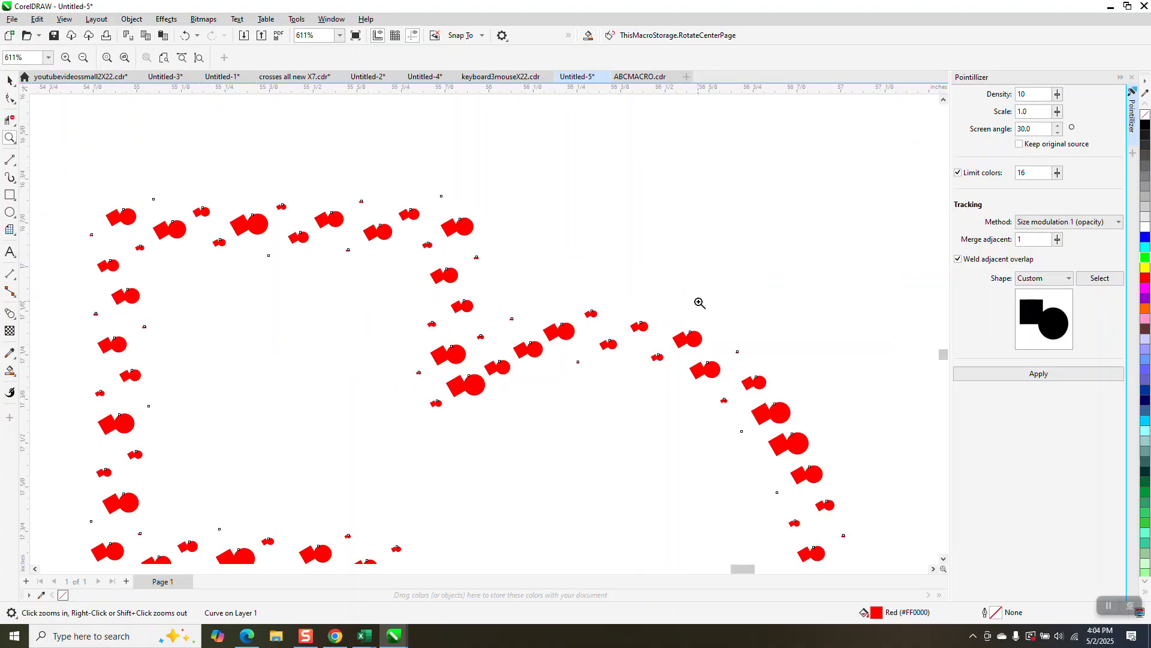
{"action": "scroll", "coordinate": [700, 294], "scroll_direction": "down", "scroll_amount": 2}
{"action": "scroll", "coordinate": [689, 277], "scroll_direction": "down", "scroll_amount": 1}
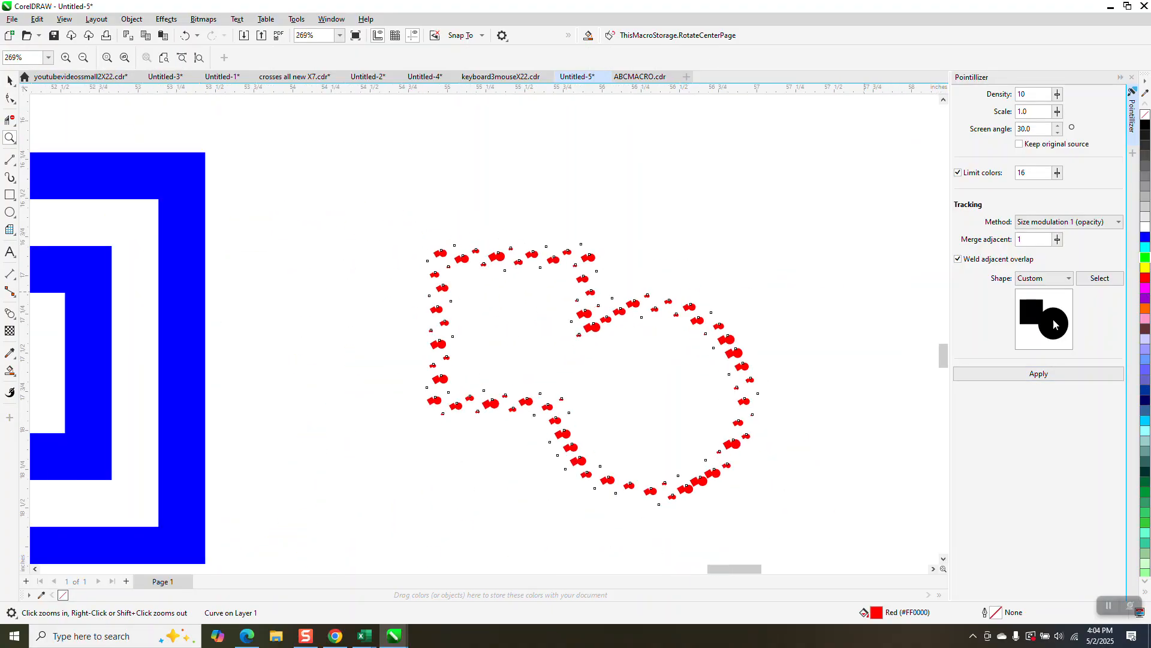
{"action": "scroll", "coordinate": [779, 272], "scroll_direction": "down", "scroll_amount": 2}
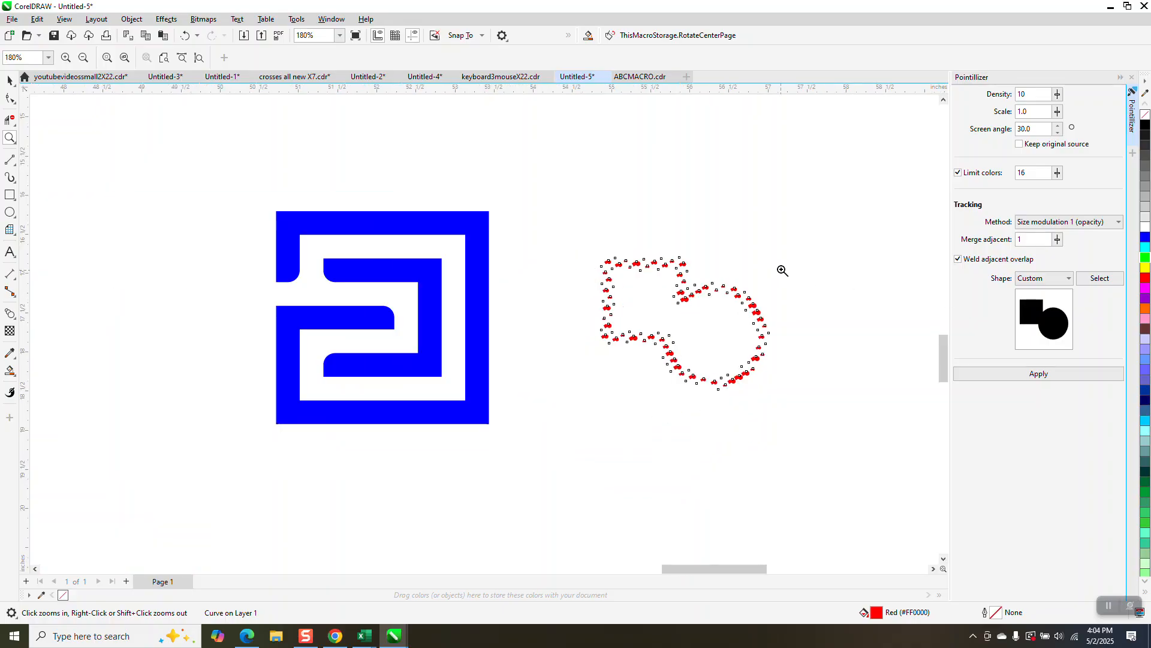
{"action": "scroll", "coordinate": [804, 264], "scroll_direction": "down", "scroll_amount": 1}
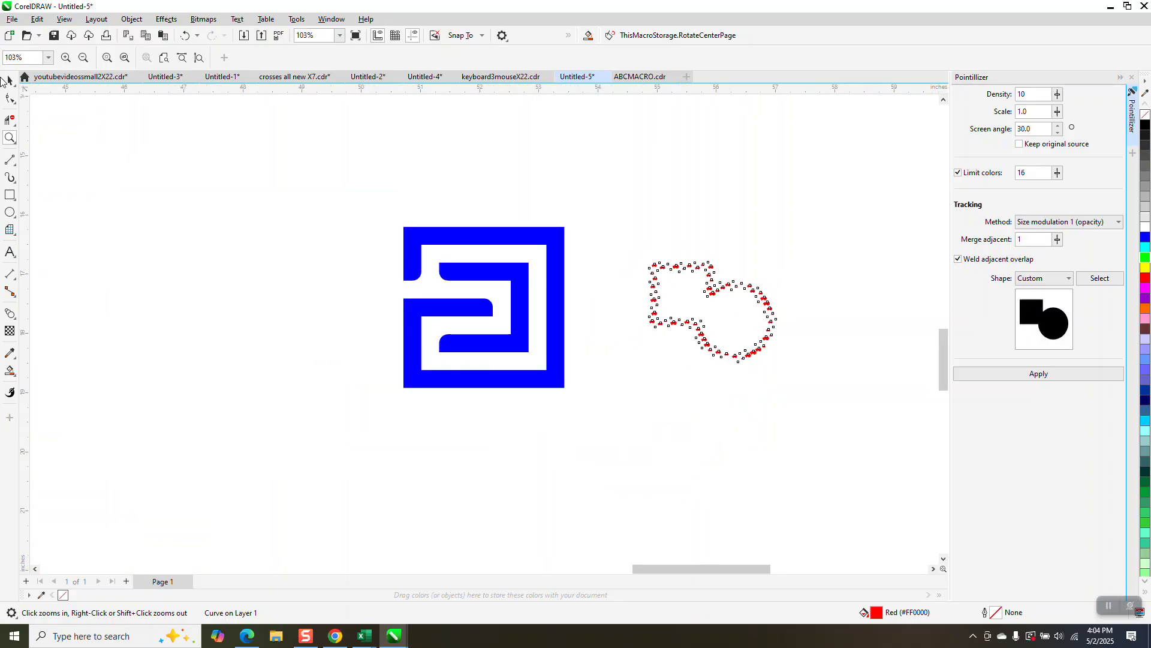
{"action": "left_click", "coordinate": [473, 241]}
{"action": "scroll", "coordinate": [506, 220], "scroll_direction": "down", "scroll_amount": 3}
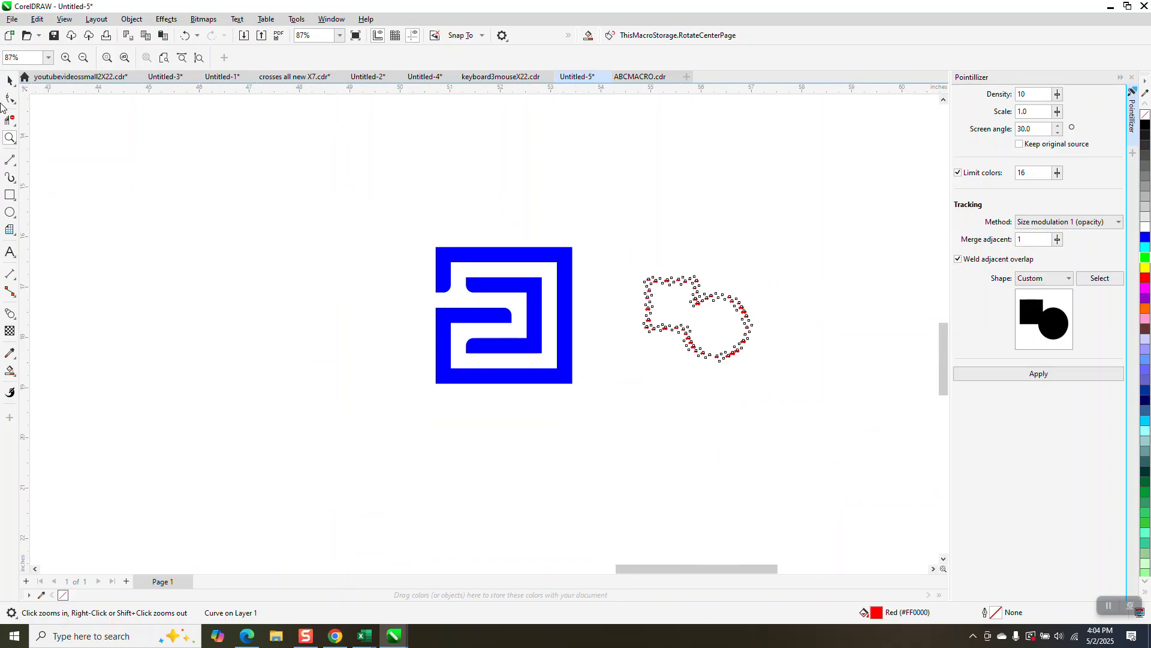
Step: Move the blue G shape toward the upper left and fill it black
{"action": "left_click", "coordinate": [10, 83]}
{"action": "left_click_drag", "start_coordinate": [549, 254], "coordinate": [352, 149]}
{"action": "left_click", "coordinate": [1145, 125]}
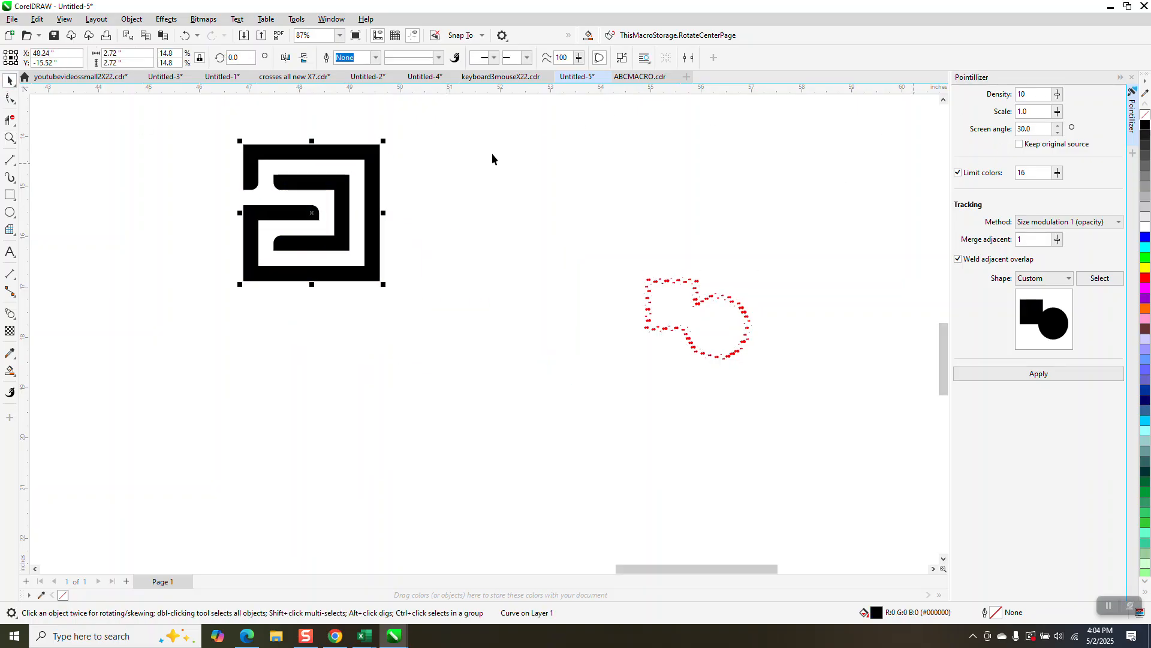
Step: Resize the black G shape to 2 inches wide
{"action": "left_click", "coordinate": [135, 53]}
{"action": "type", "text": "2"}
{"action": "key", "text": "Return"}
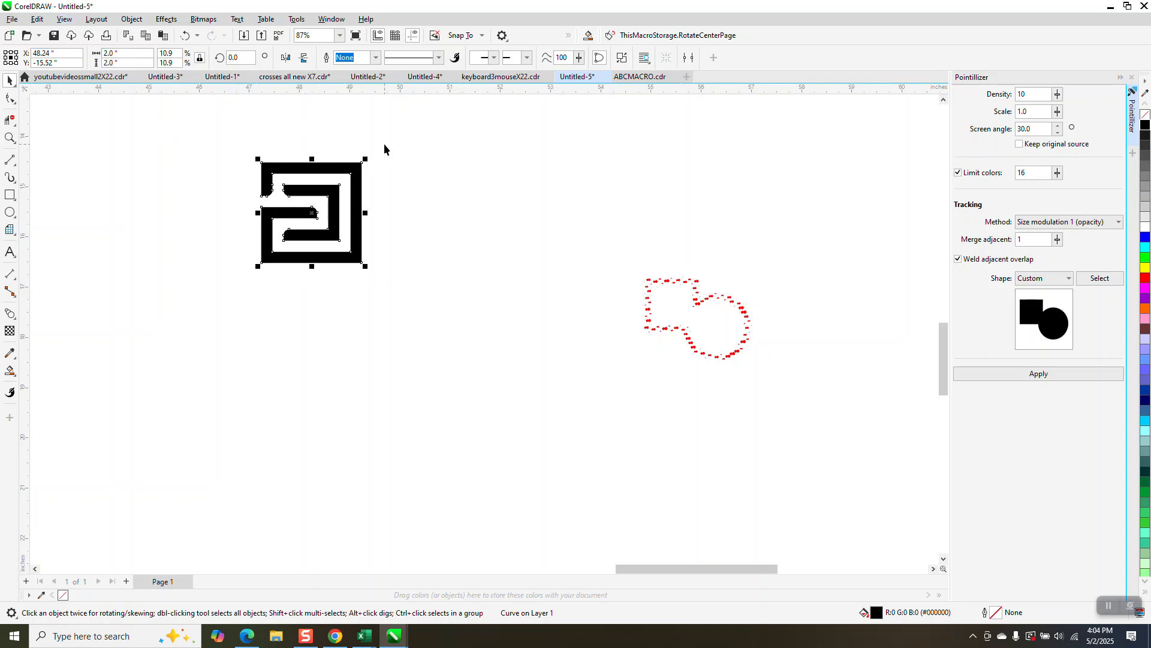
Step: Set the duplicate offset distance to 2.25 inches
{"action": "left_click", "coordinate": [347, 157]}
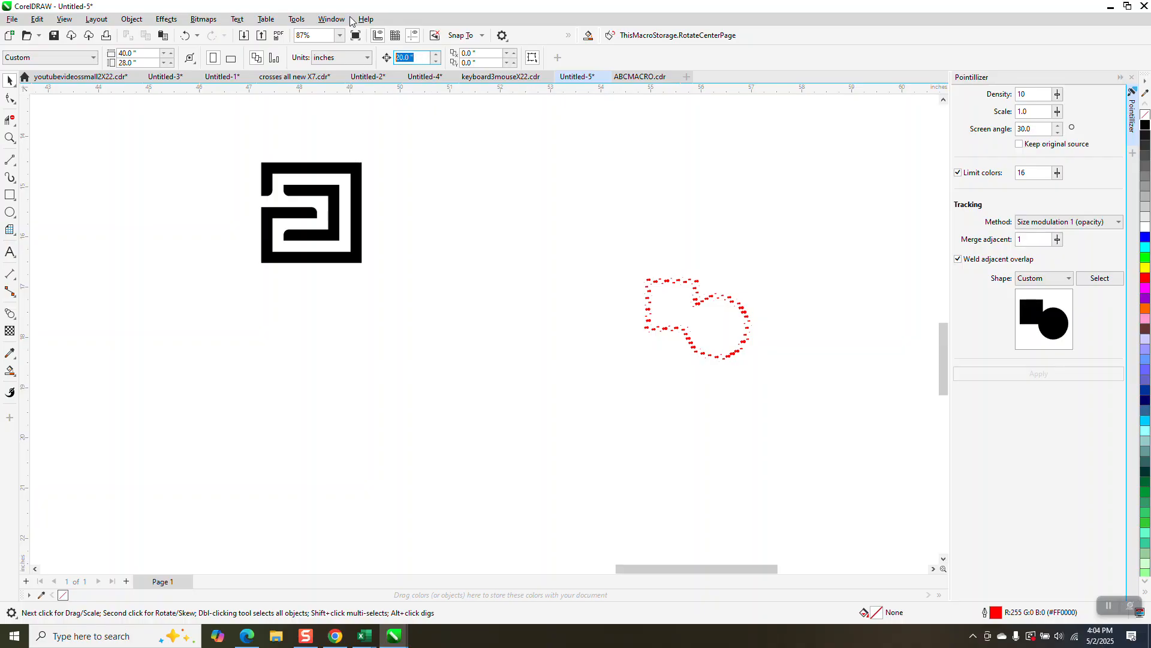
{"action": "type", "text": "2.25"}
{"action": "key", "text": "Return"}
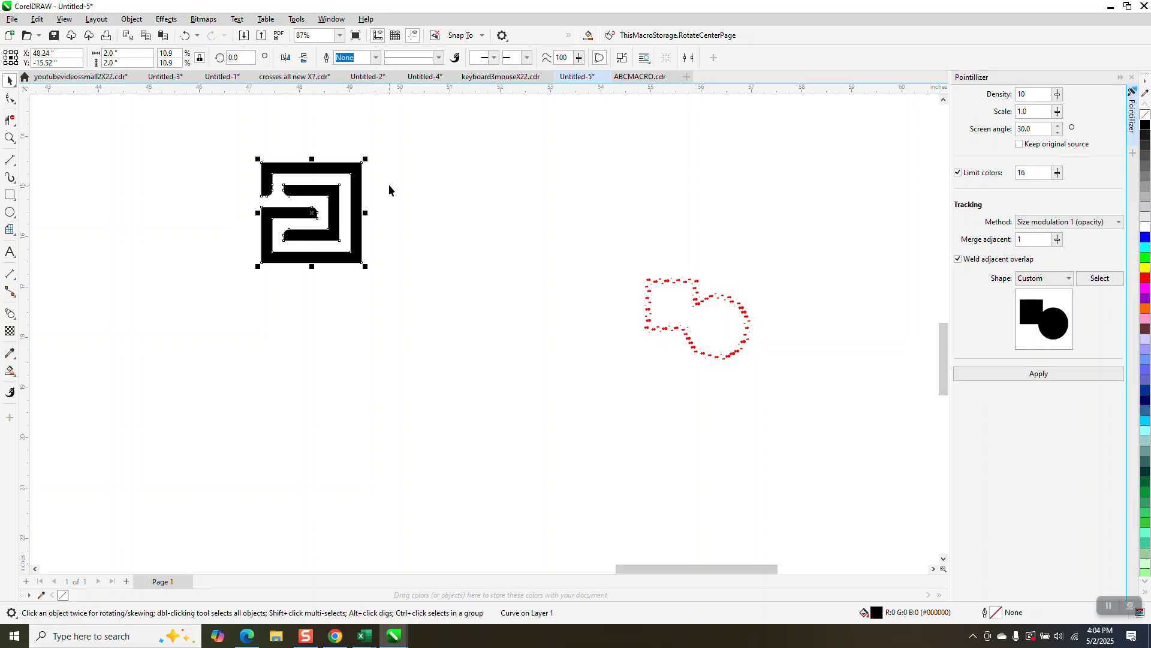
Step: Duplicate the G shape four times to form a row of five
{"action": "key", "text": "ctrl+d"}
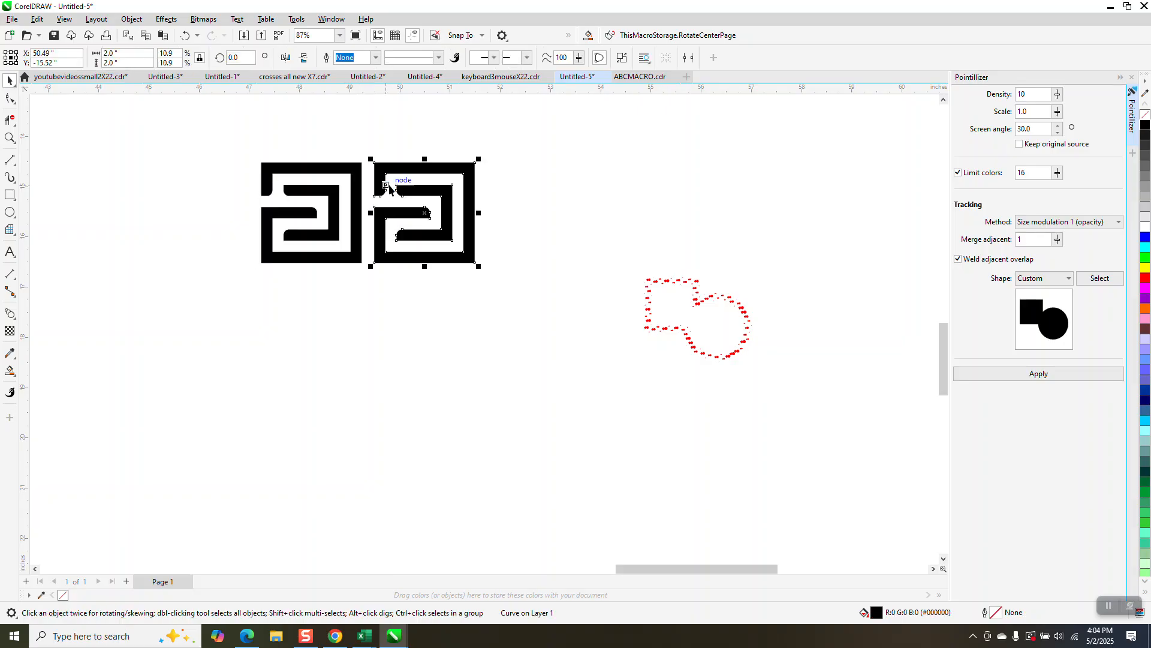
{"action": "key", "text": "ctrl+d"}
{"action": "key", "text": "ctrl+d"}
{"action": "key", "text": "ctrl+d"}
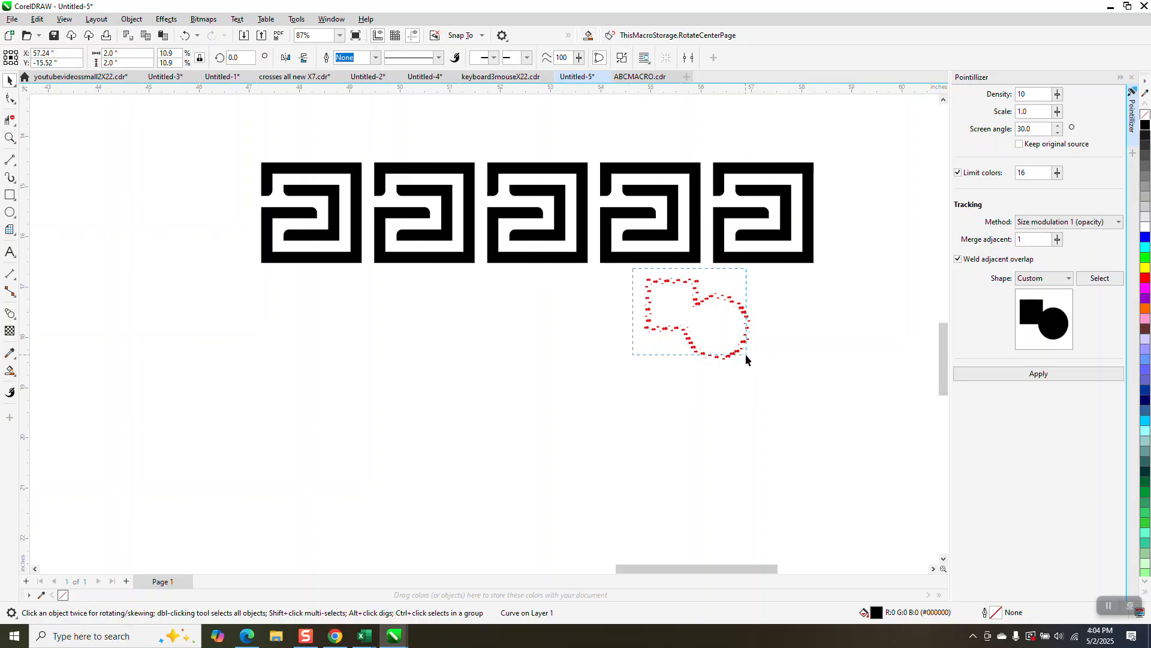
Step: Delete the red pointillized shape
{"action": "left_click", "coordinate": [746, 356]}
{"action": "key", "text": "Delete"}
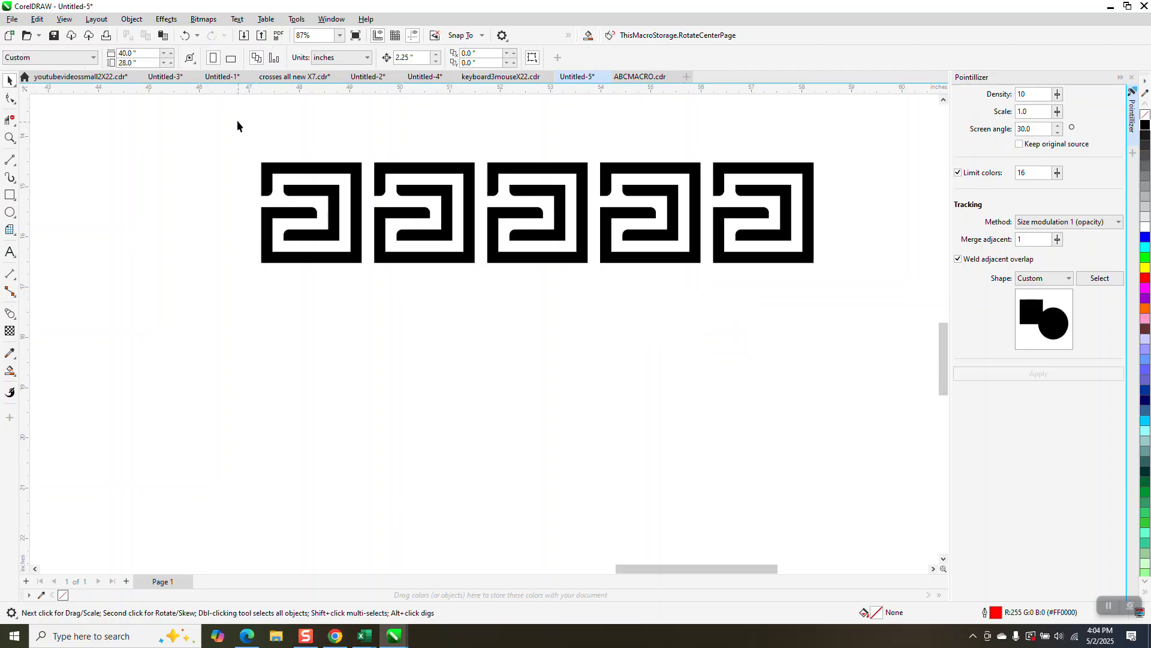
Step: Select the row of G shapes and duplicate it downward three times to form a four-row grid
{"action": "left_click_drag", "start_coordinate": [238, 125], "coordinate": [891, 340]}
{"action": "key", "text": "ctrl+d"}
{"action": "key", "text": "Down"}
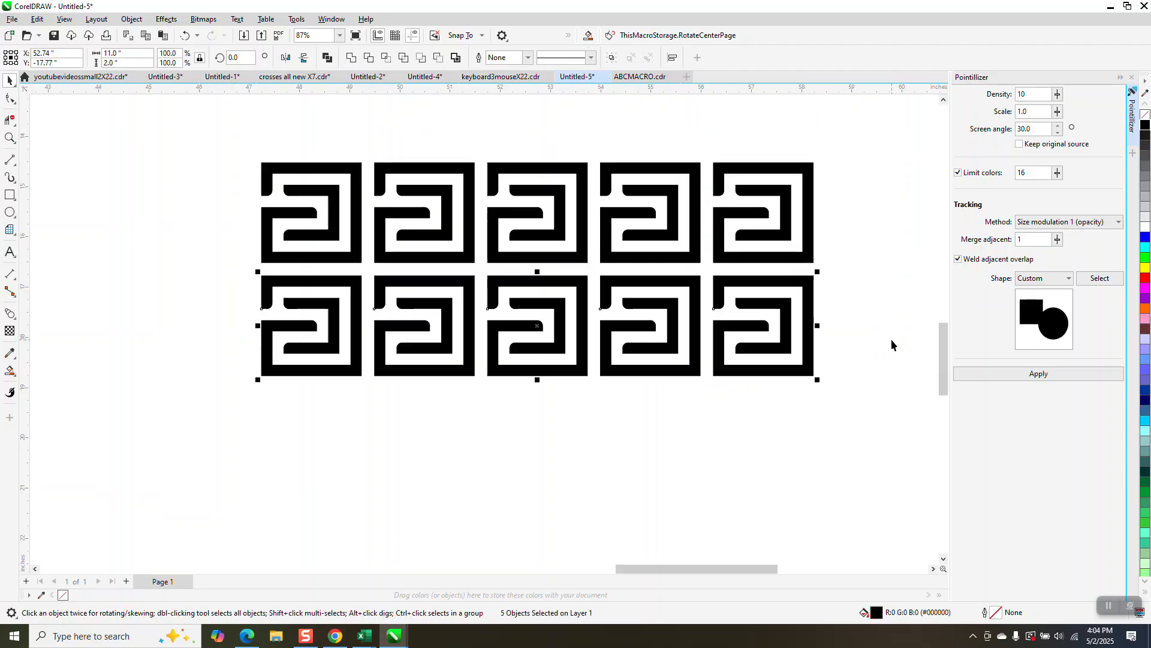
{"action": "key", "text": "ctrl+d"}
{"action": "key", "text": "ctrl+d"}
{"action": "scroll", "coordinate": [695, 220], "scroll_direction": "down", "scroll_amount": 2}
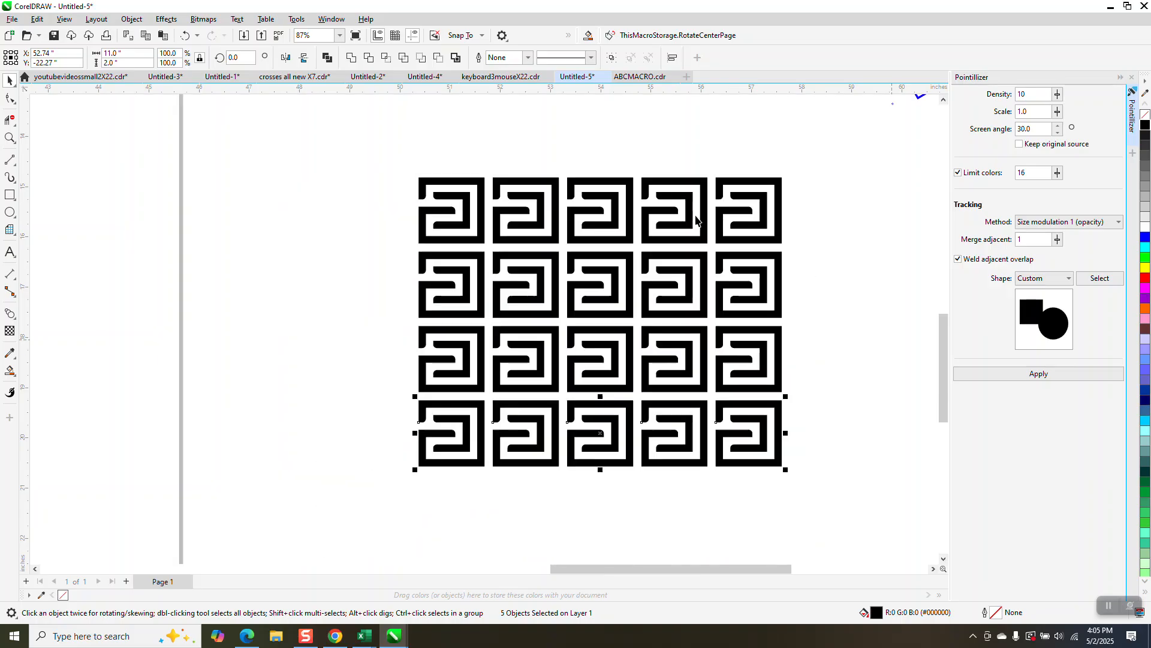
{"action": "scroll", "coordinate": [696, 220], "scroll_direction": "down", "scroll_amount": 2}
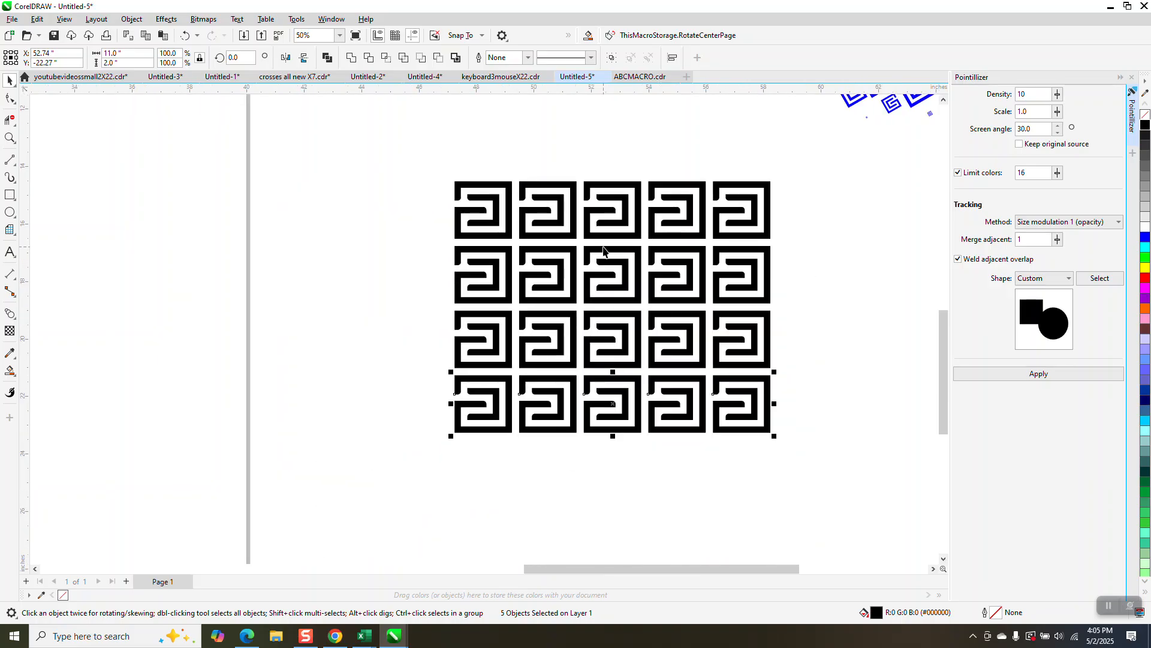
{"action": "scroll", "coordinate": [605, 255], "scroll_direction": "down", "scroll_amount": 1}
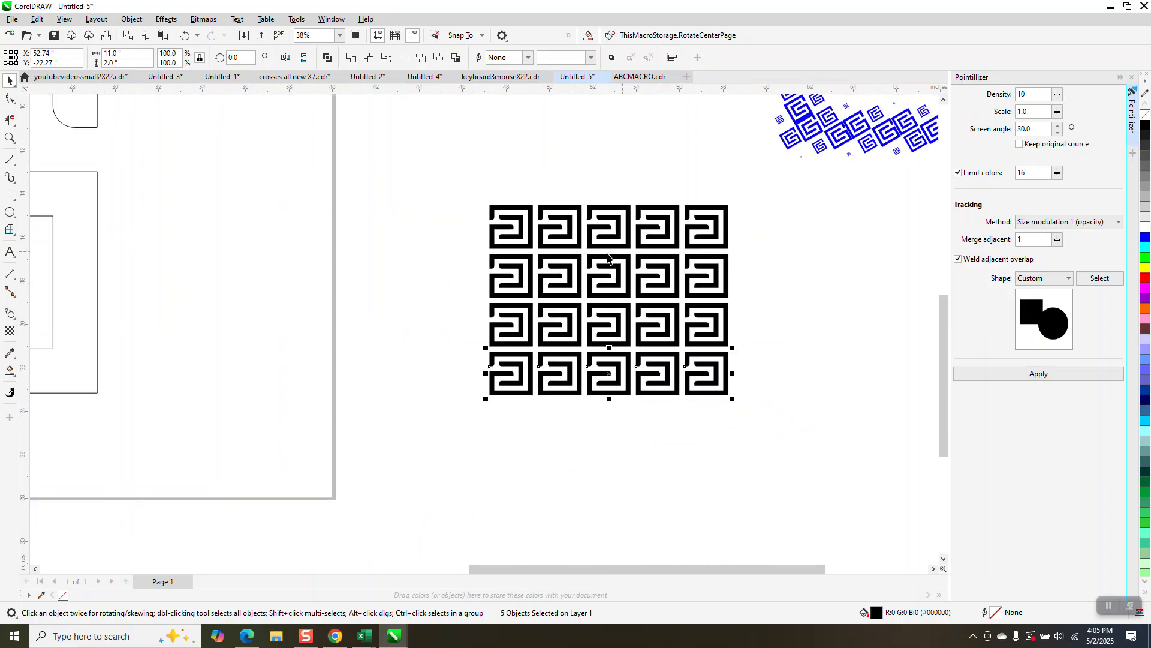